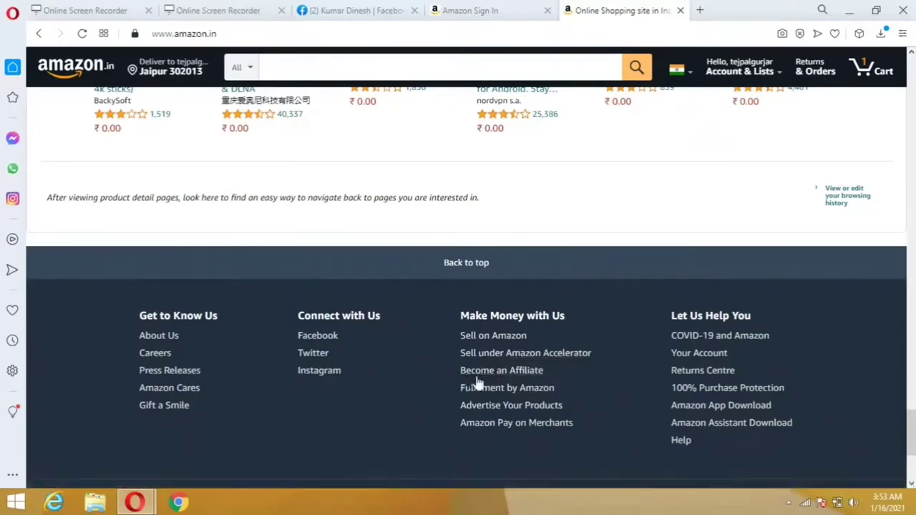
Open Amazon's affiliate program sign-up and choose to start a new Associates application.
click(526, 378)
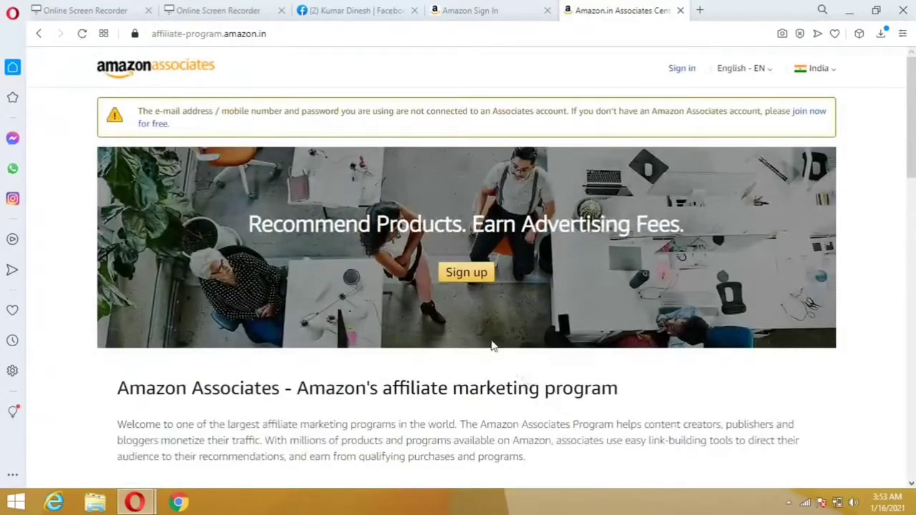
click(467, 274)
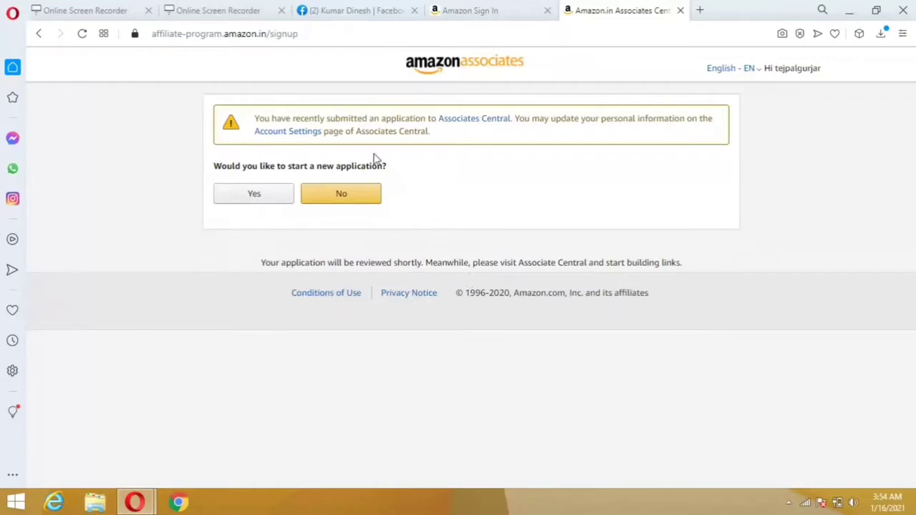
click(282, 195)
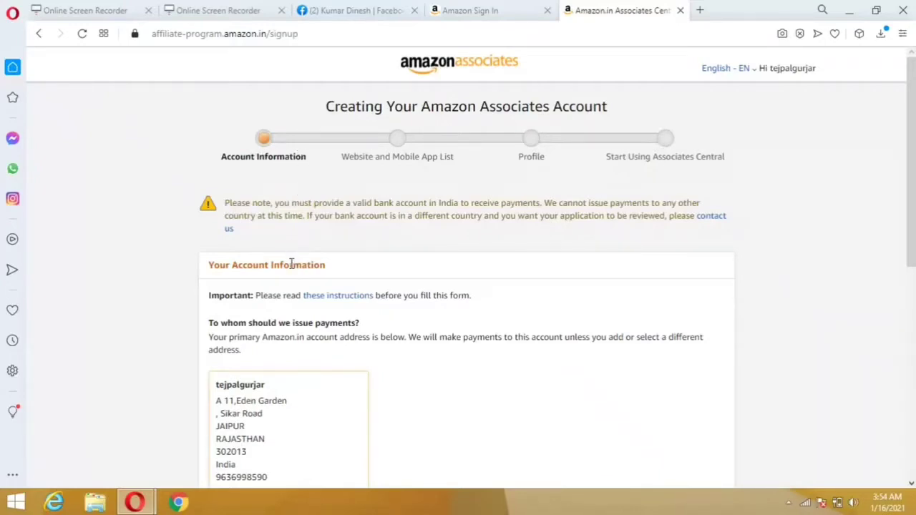
Answer No to being a U.S. person for tax purposes and continue to the website and mobile app list.
scroll(291, 265, down, 3)
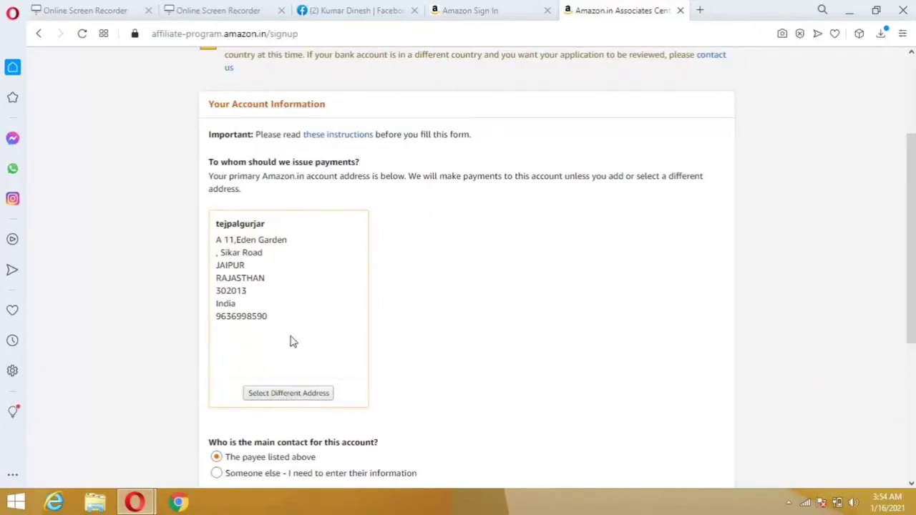
scroll(329, 430, down, 2)
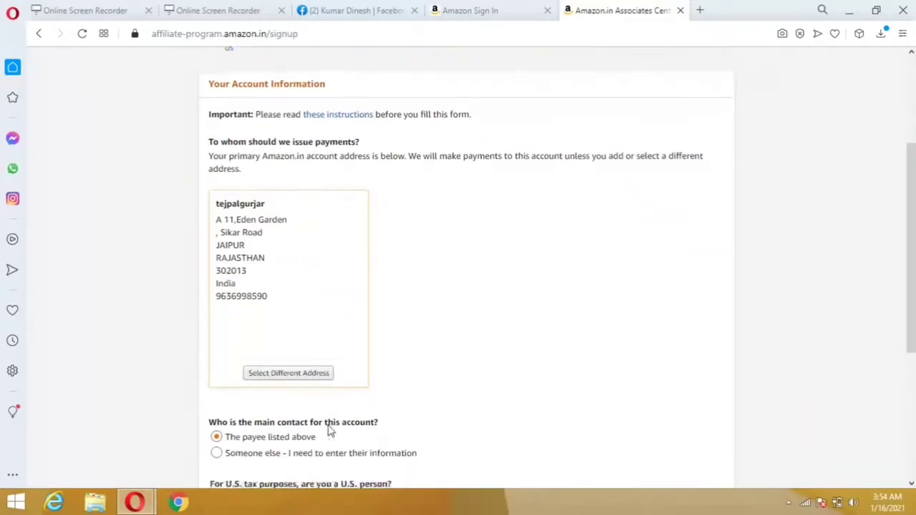
scroll(329, 430, down, 2)
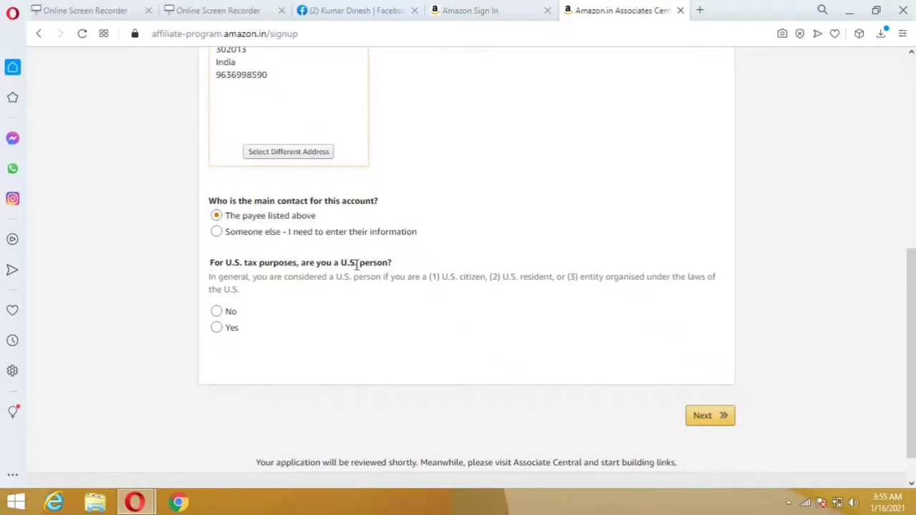
click(220, 313)
click(218, 312)
click(697, 421)
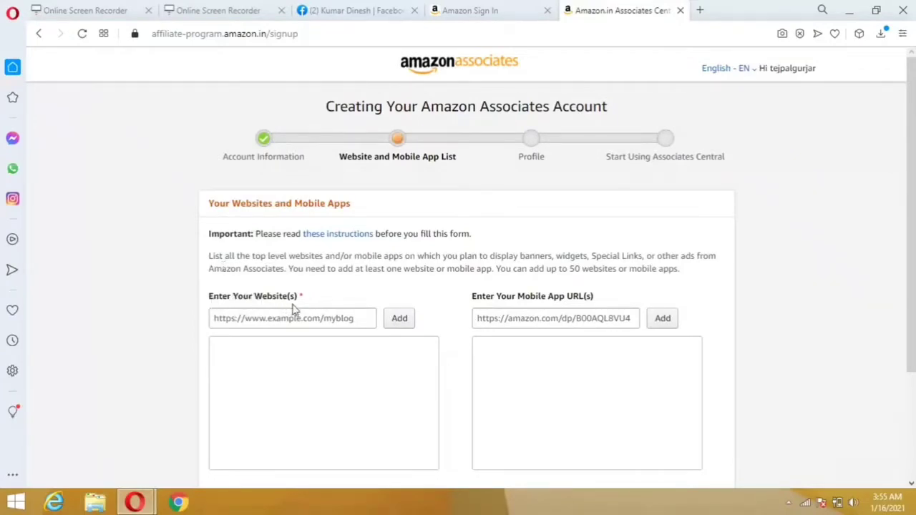
Switch to the open Facebook profile and copy its full web address.
click(276, 319)
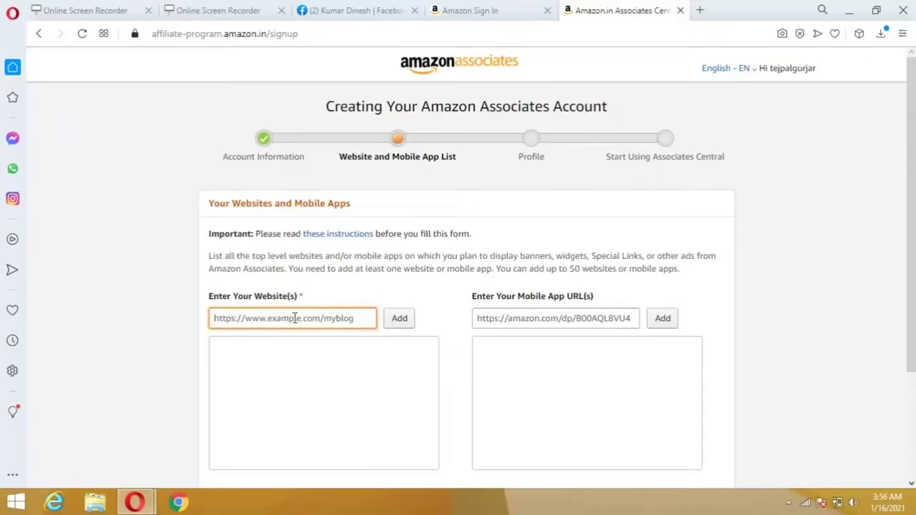
click(372, 7)
key(ctrl+l)
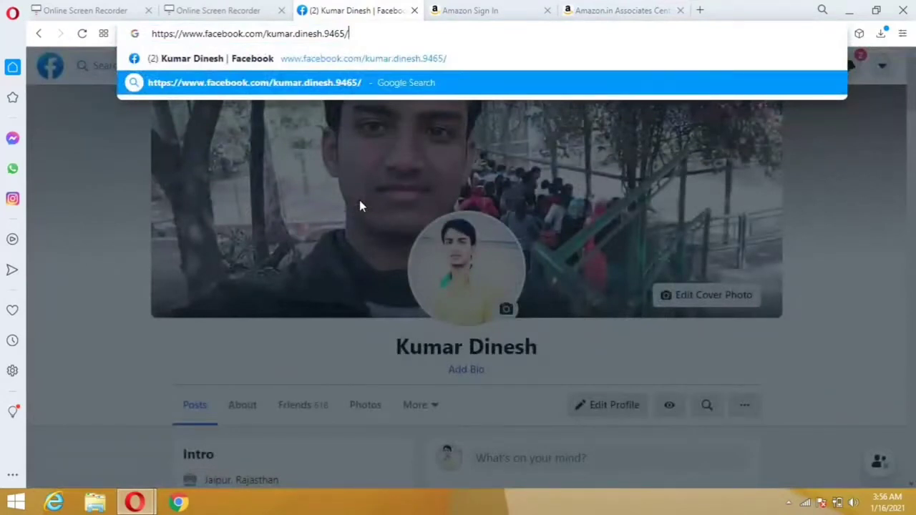
key(Up)
key(Down)
double_click(276, 33)
click(276, 32)
double_click(276, 33)
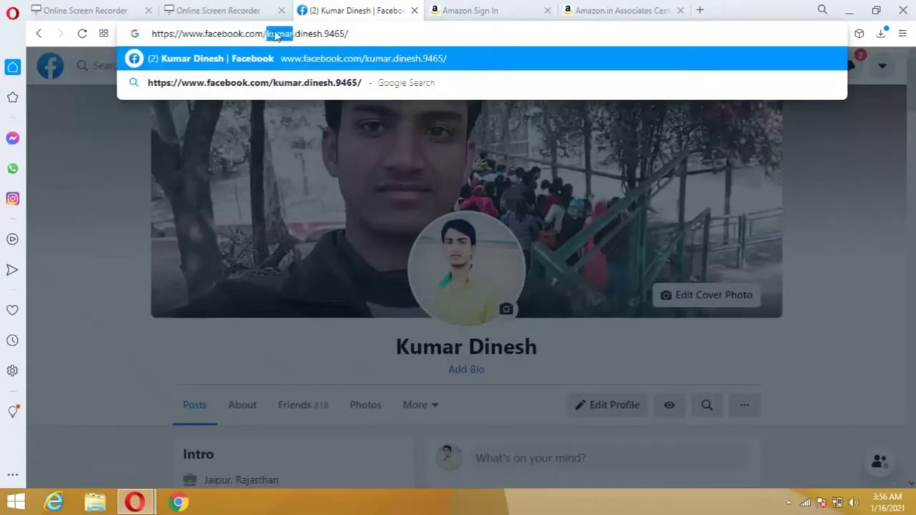
click(276, 33)
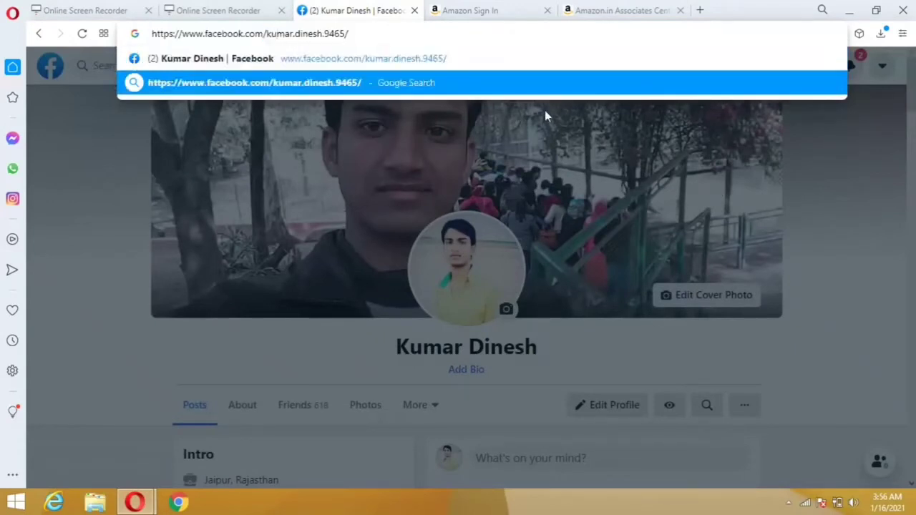
triple_click(362, 27)
key(ctrl+c)
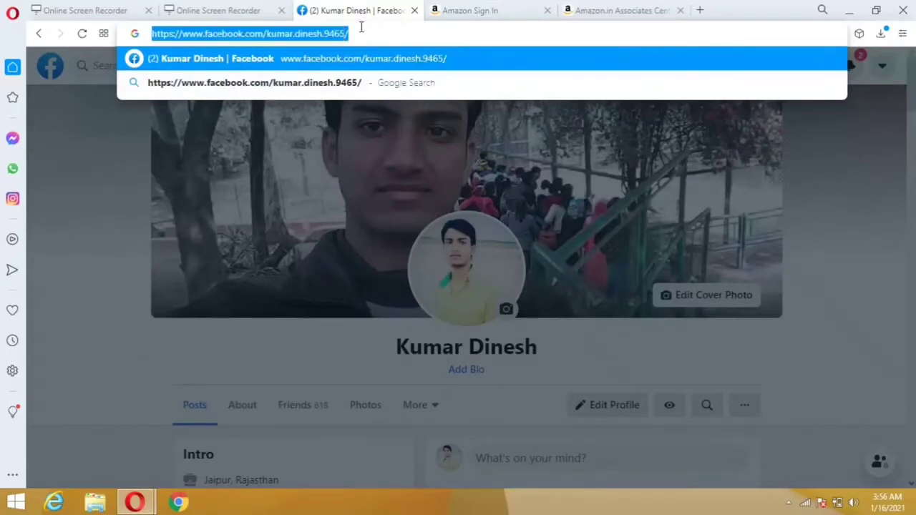
Add the copied Facebook profile address to the Associates website list and continue to the Profile stage.
click(437, 8)
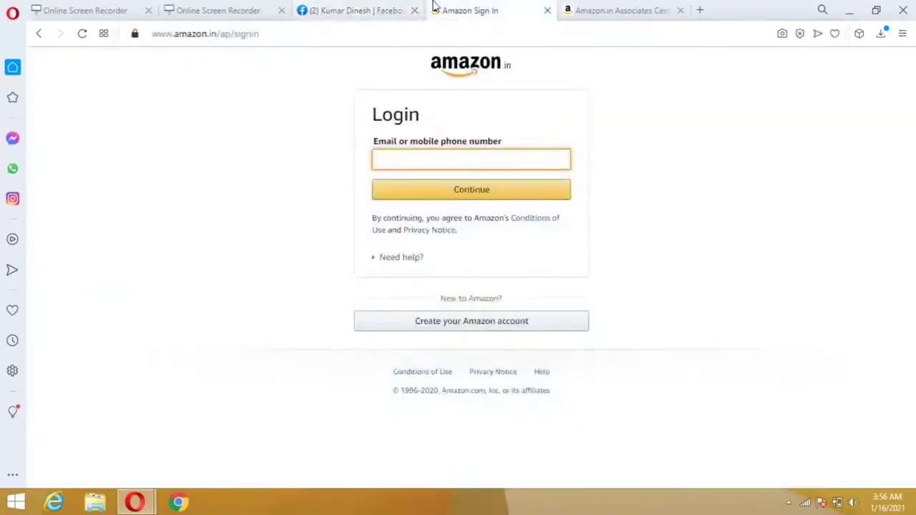
click(565, 7)
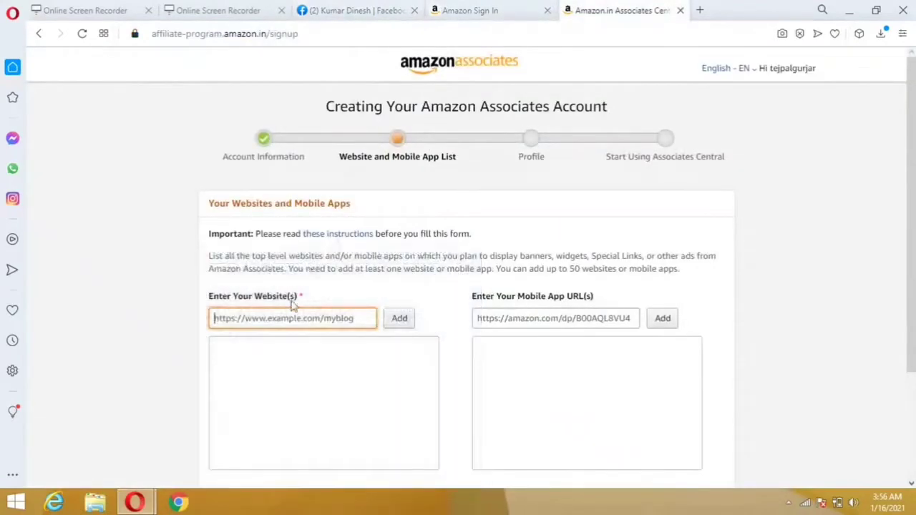
key(ctrl+v)
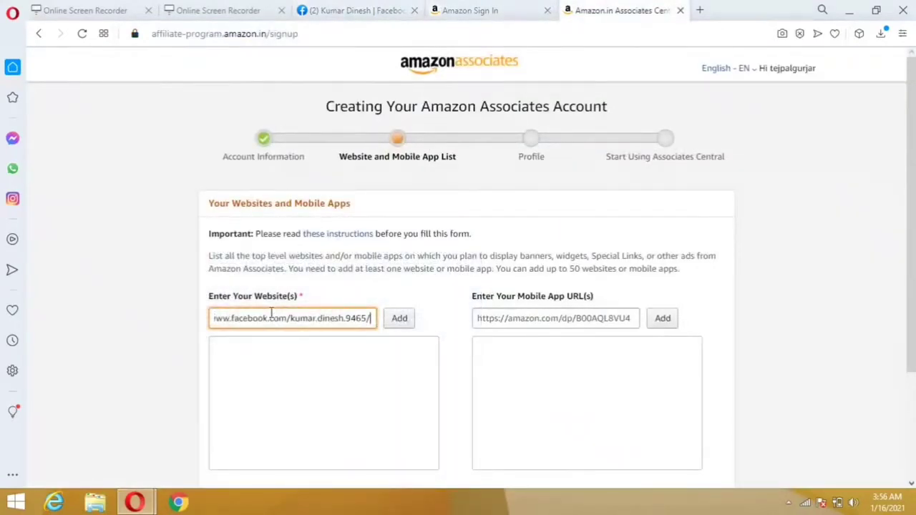
click(398, 322)
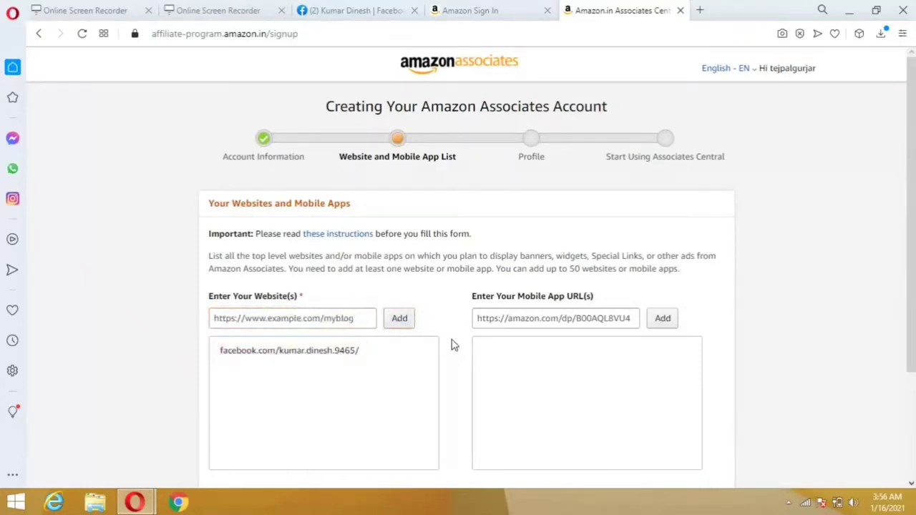
scroll(453, 345, down, 3)
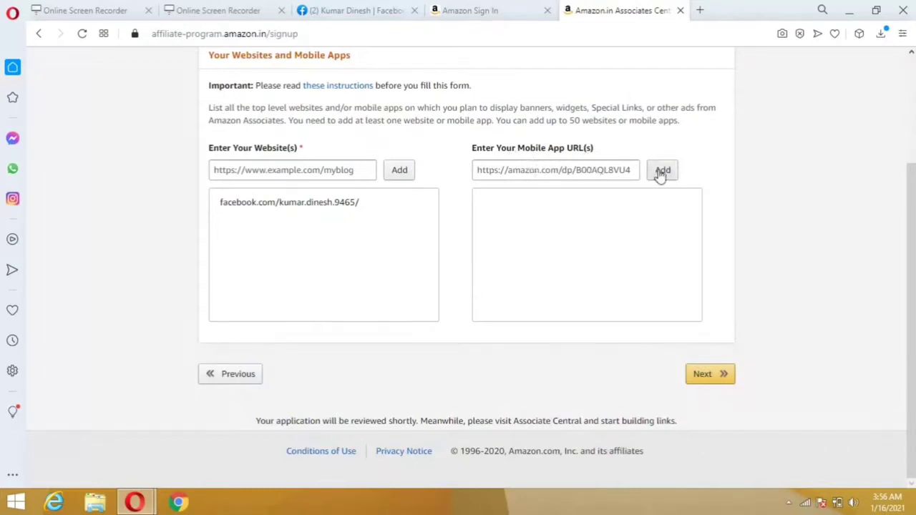
click(707, 375)
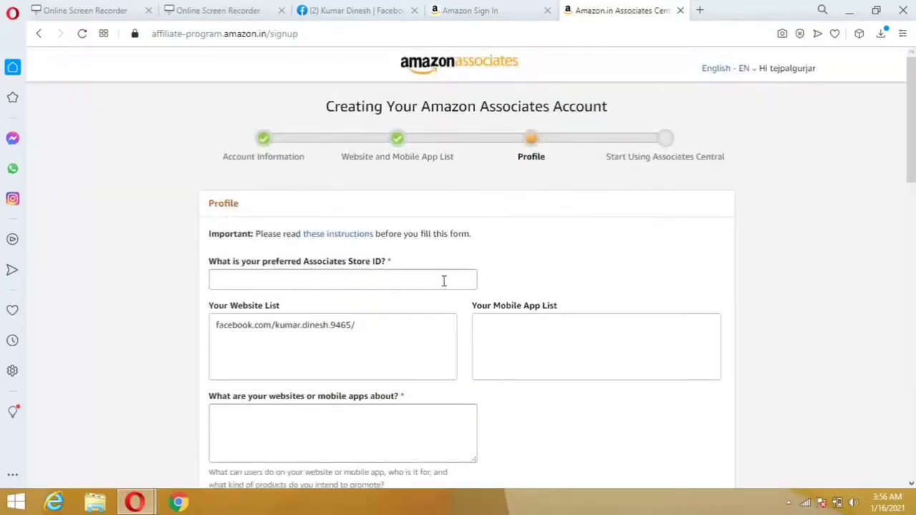
Set the preferred Associates Store ID to 12345 and describe the website as "social network".
click(413, 273)
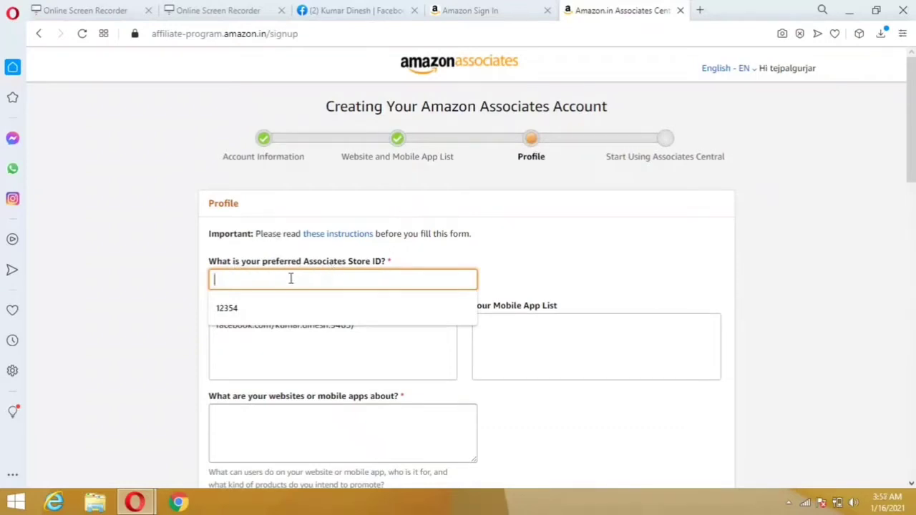
text(345)
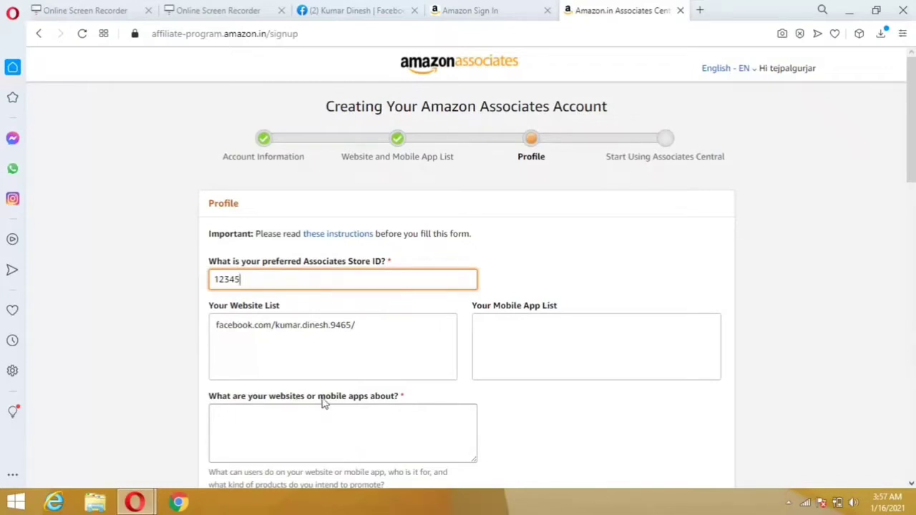
click(295, 428)
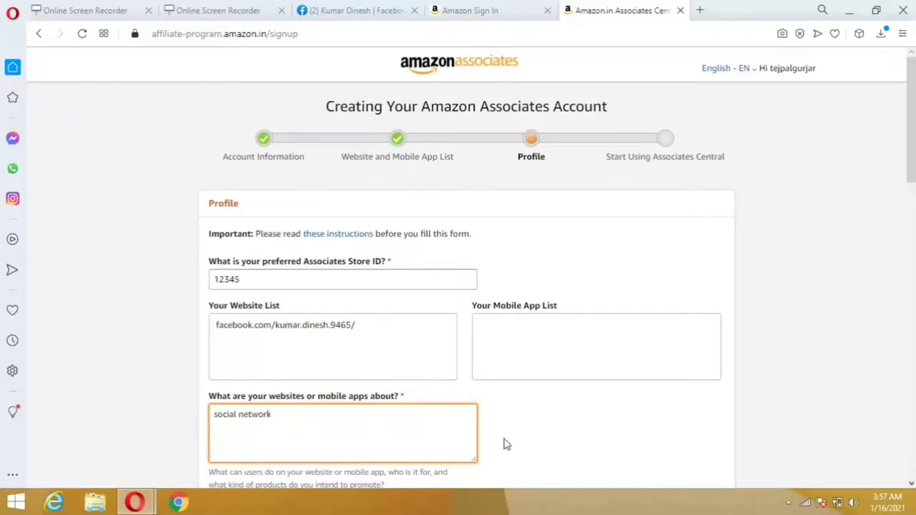
Set the website's primary topic to Computers/Software/Technology and its secondary topic to Education/ School /Reference/News.
scroll(506, 445, down, 4)
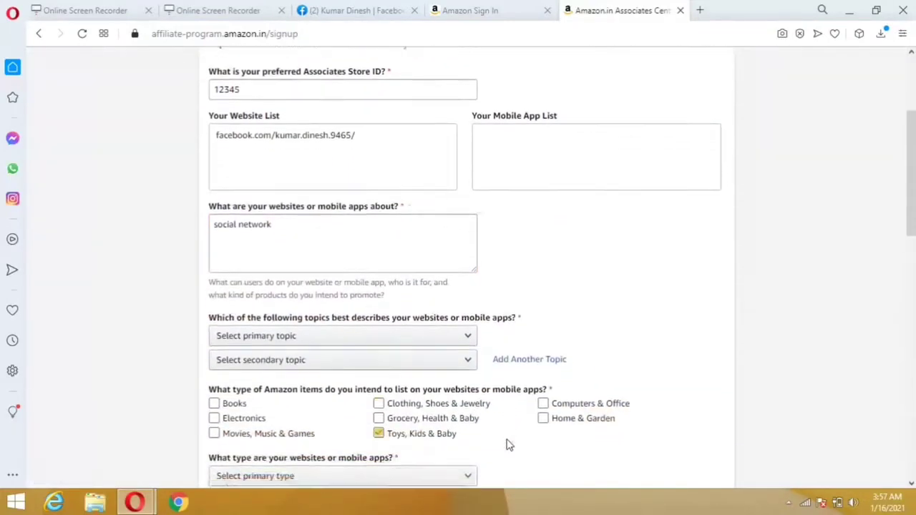
scroll(506, 445, down, 2)
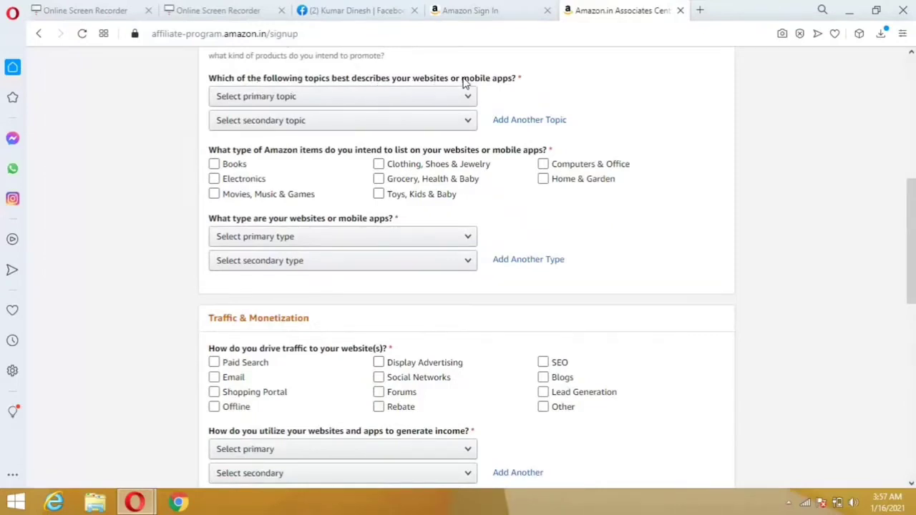
click(440, 96)
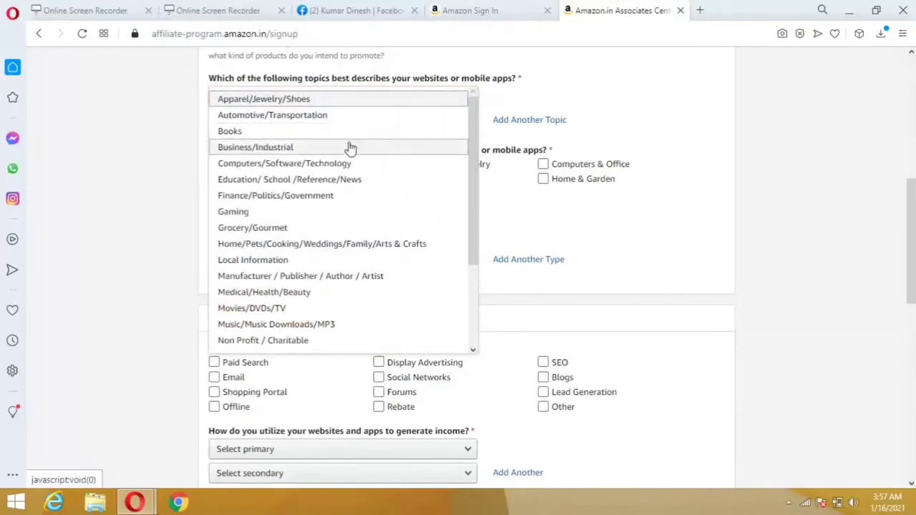
click(267, 169)
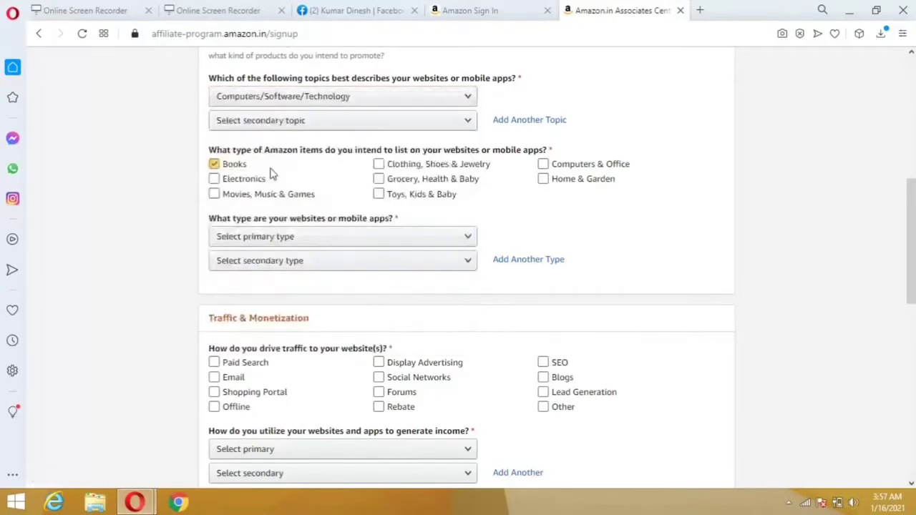
click(302, 122)
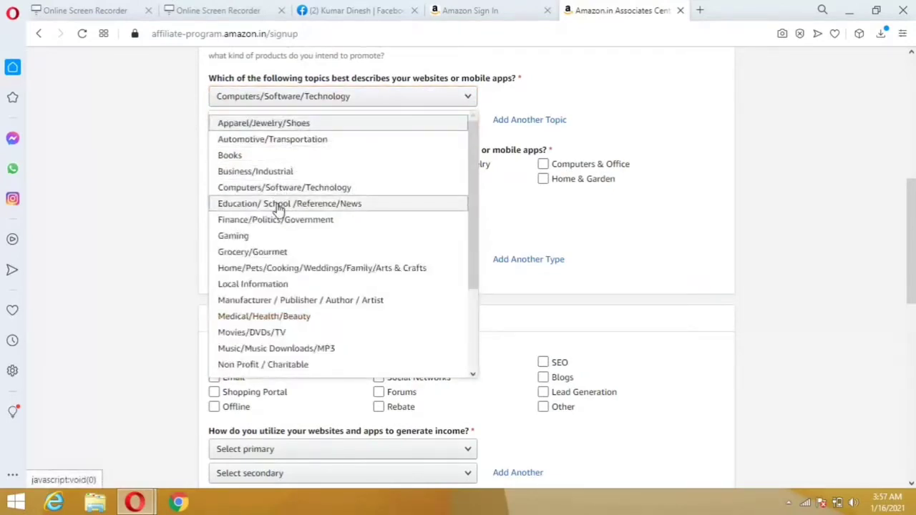
click(339, 207)
click(262, 167)
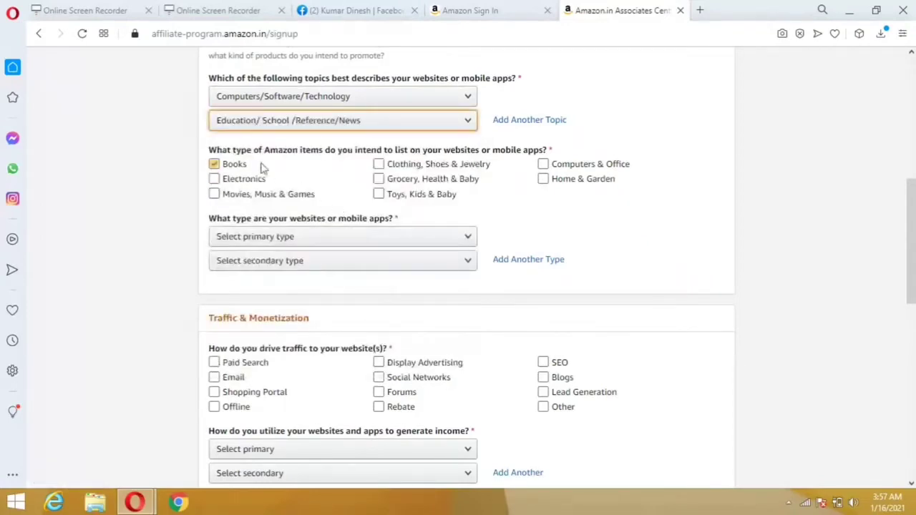
click(258, 166)
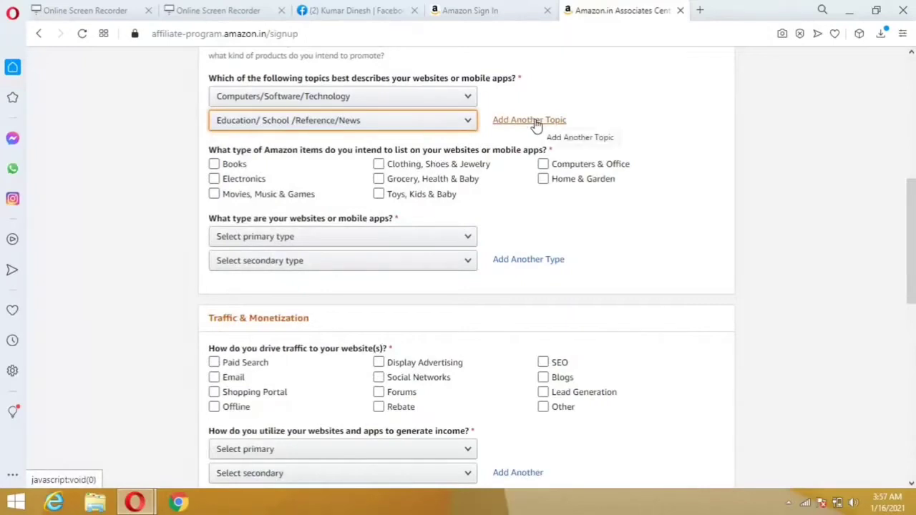
click(230, 167)
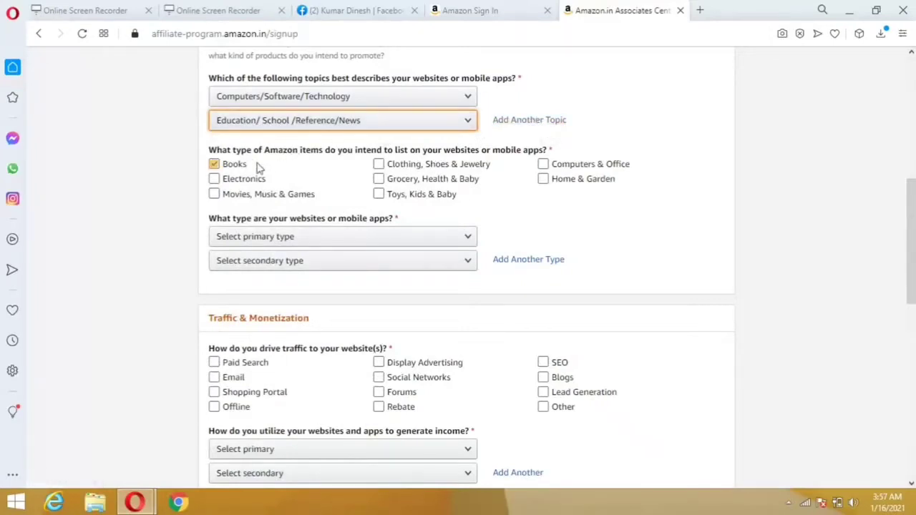
click(228, 164)
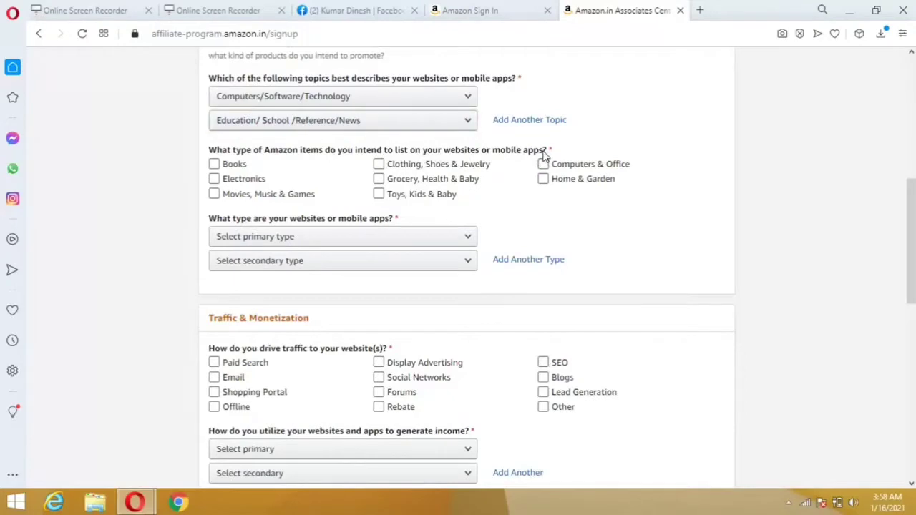
Select all eight Amazon item categories, from Books and Electronics to Computers & Office and Home & Garden, as items intended for listing.
click(237, 164)
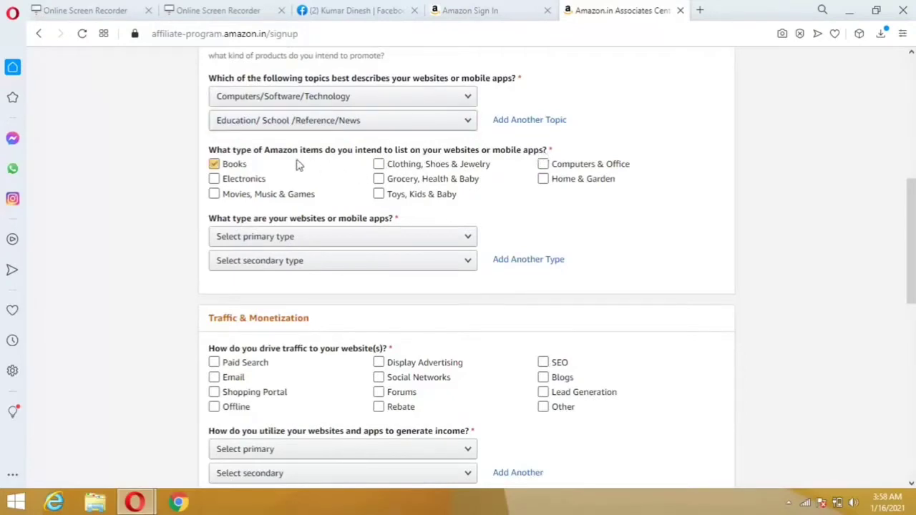
click(214, 179)
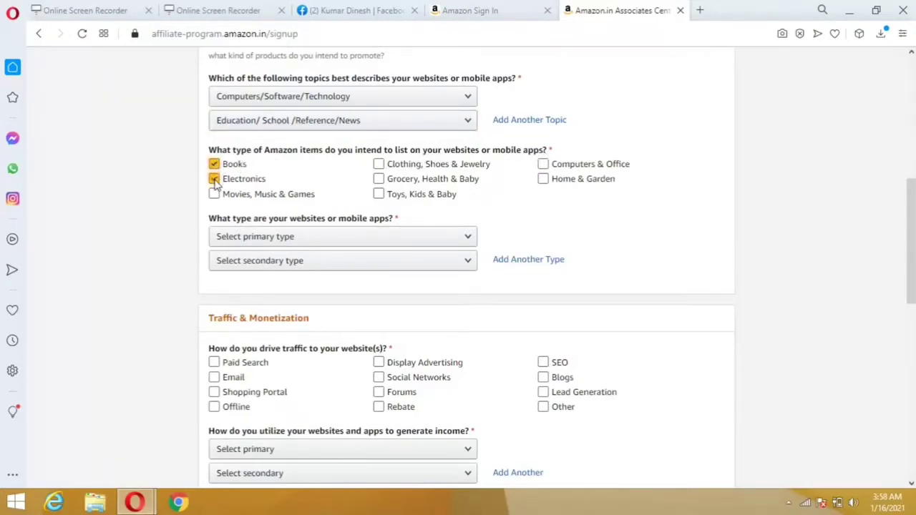
click(214, 194)
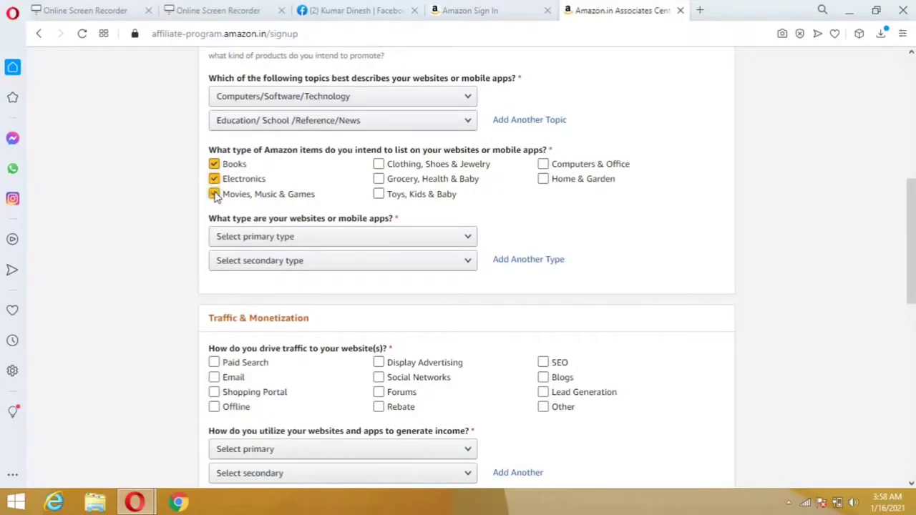
click(379, 165)
click(379, 179)
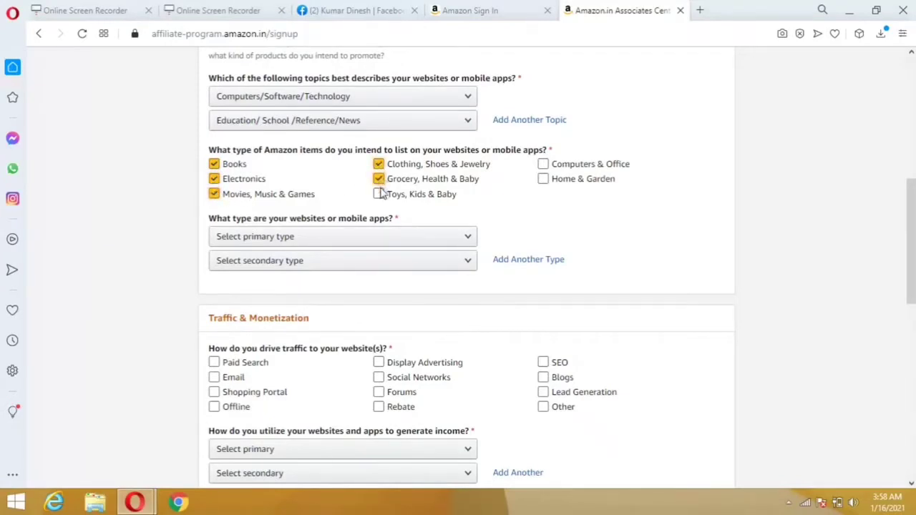
click(379, 194)
click(543, 180)
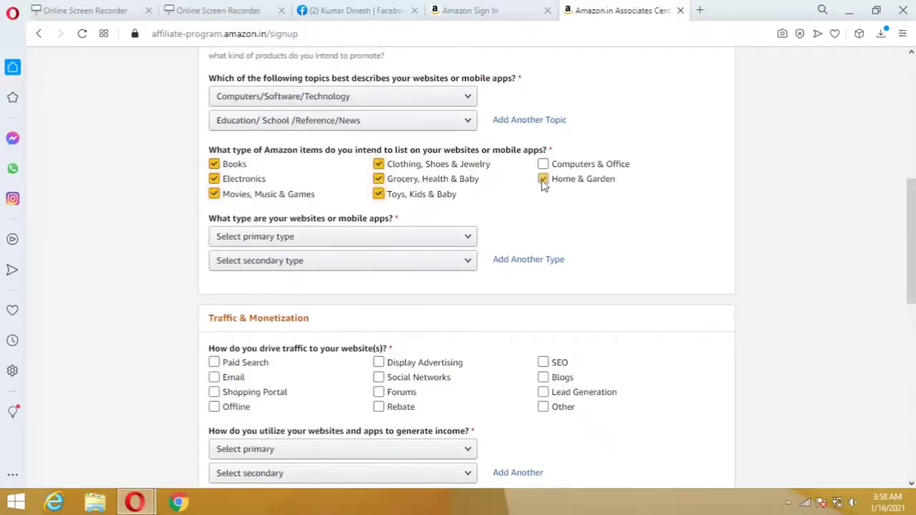
click(543, 165)
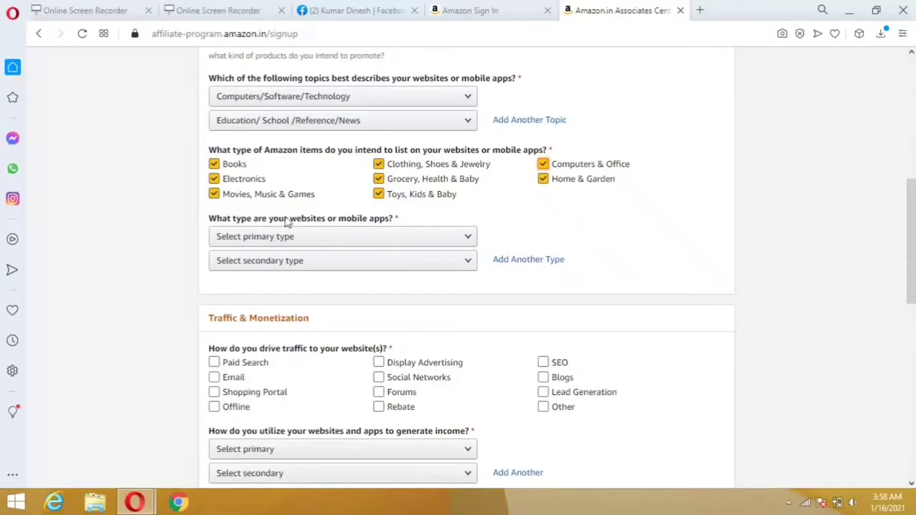
Set the website's primary type to Social Media Page/Group and its secondary type to Web Portal / Directory.
click(391, 237)
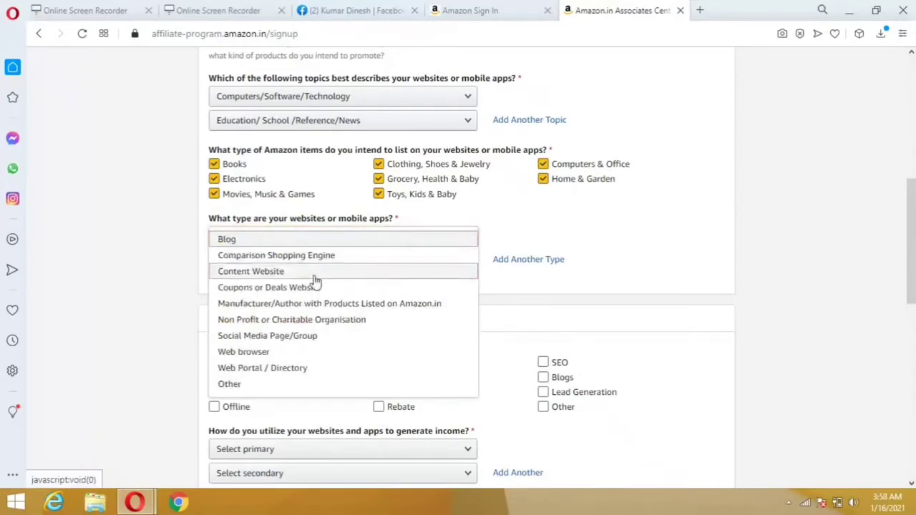
click(269, 342)
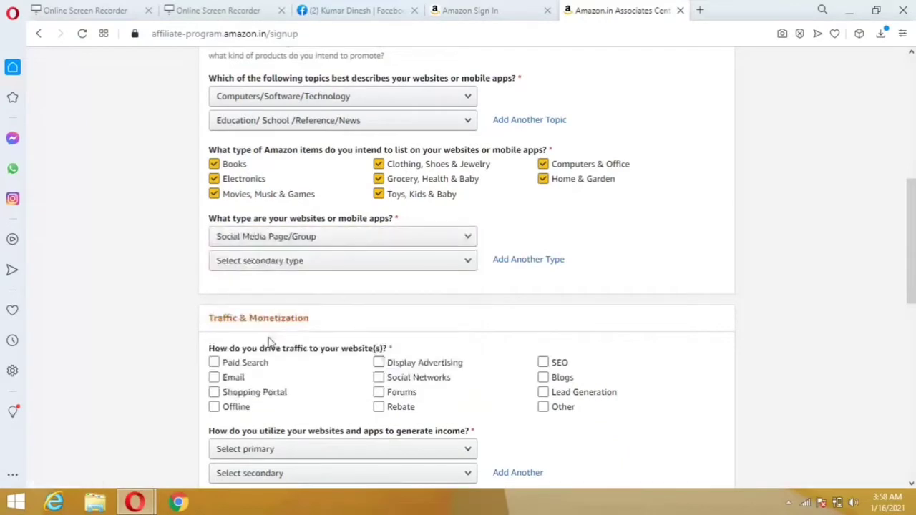
click(311, 266)
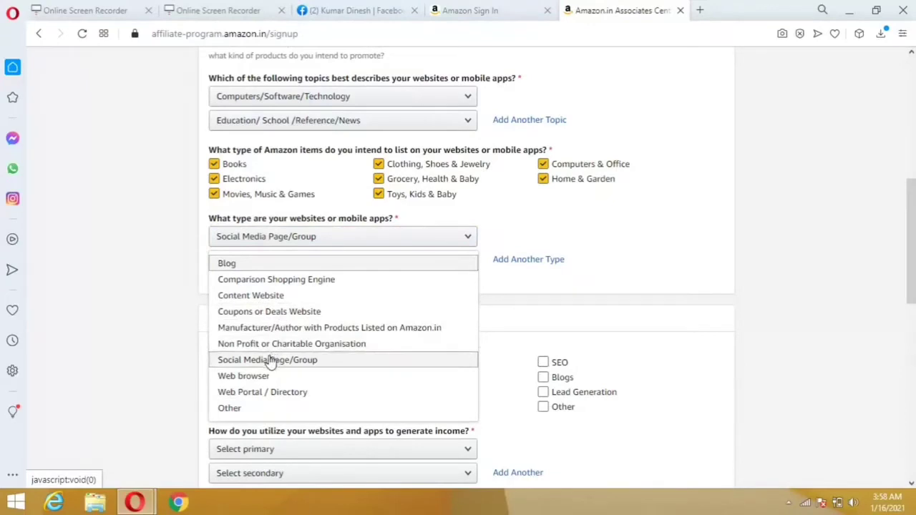
click(254, 395)
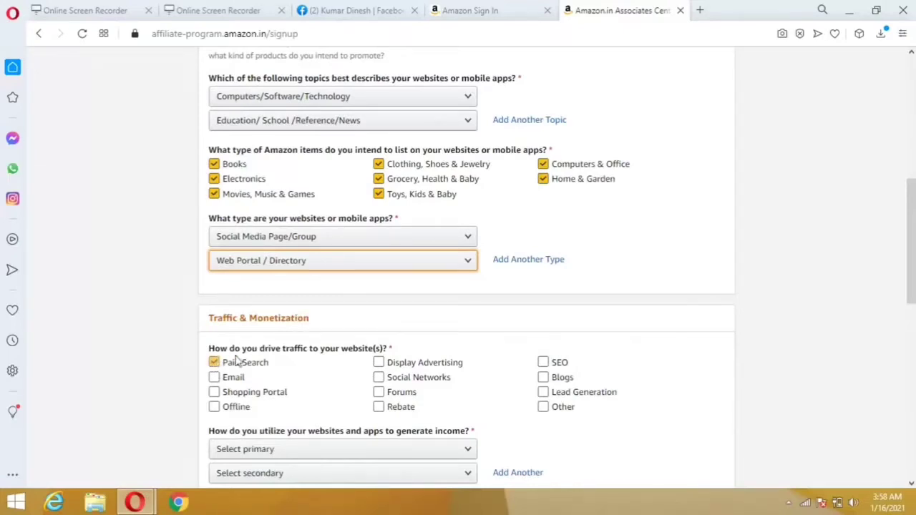
Mark Social Networks as the only method used to drive traffic to the website.
click(243, 363)
click(274, 363)
click(308, 360)
click(221, 364)
click(219, 364)
click(219, 379)
click(379, 378)
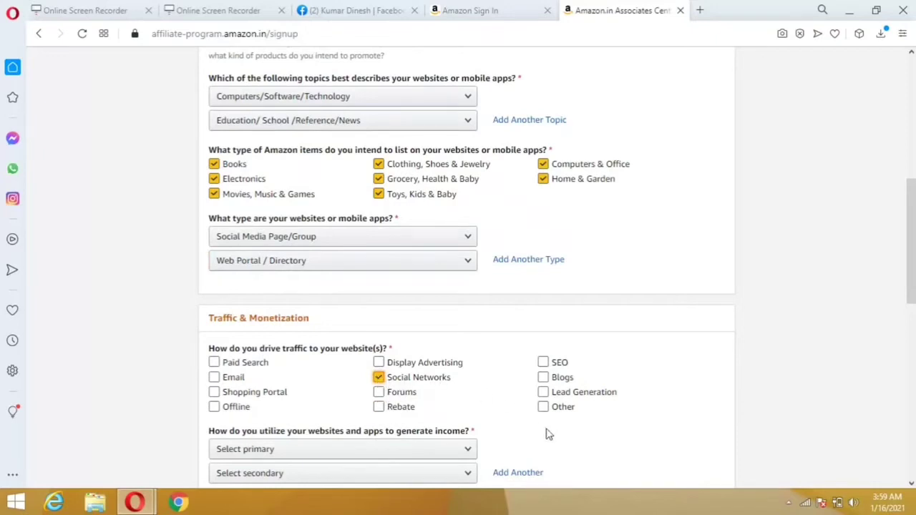
Set the primary way of generating income to E-commerce/Online Retail and the secondary to Other Affiliate Programs.
scroll(555, 445, down, 5)
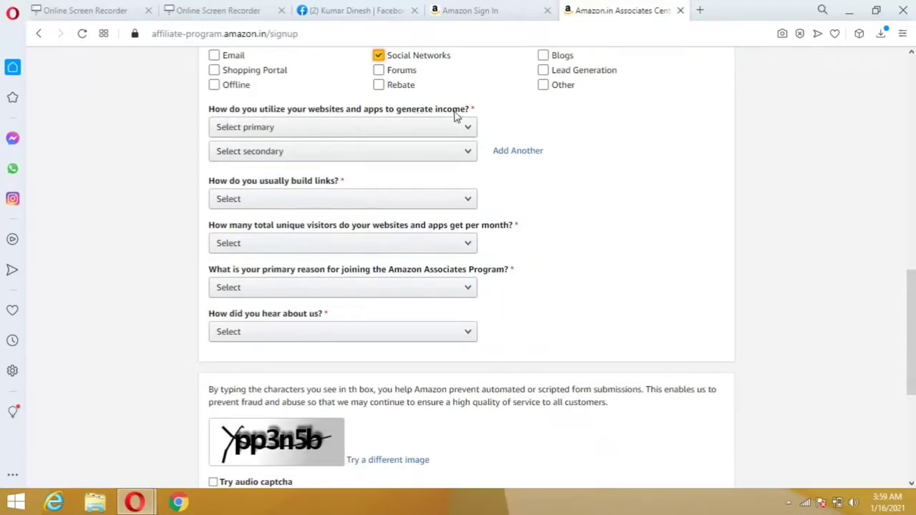
click(281, 134)
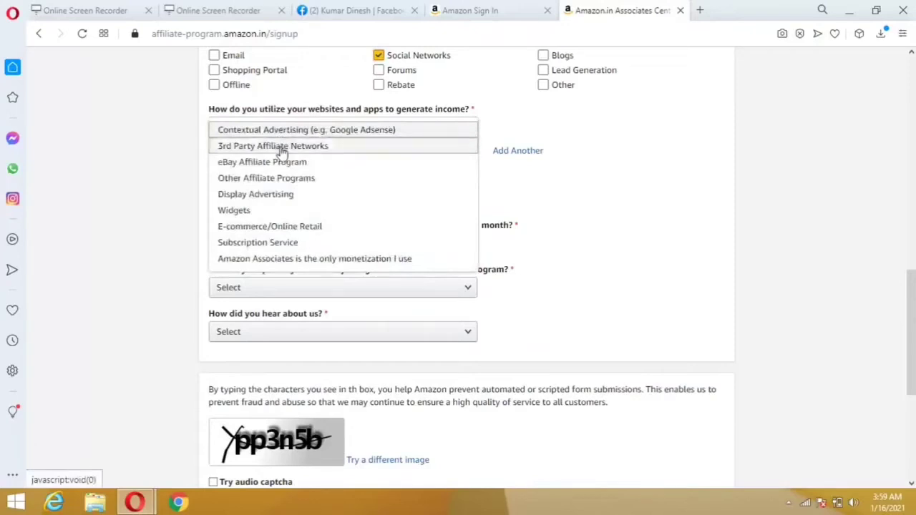
click(272, 227)
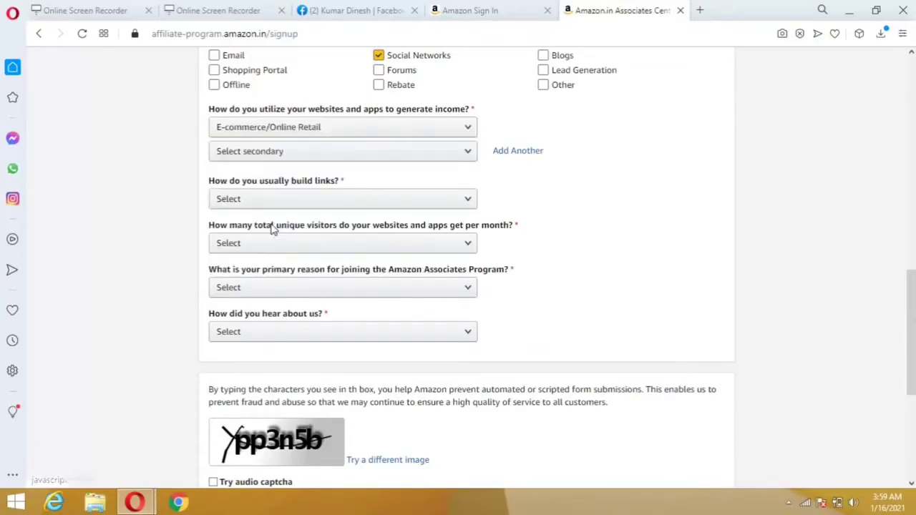
click(318, 148)
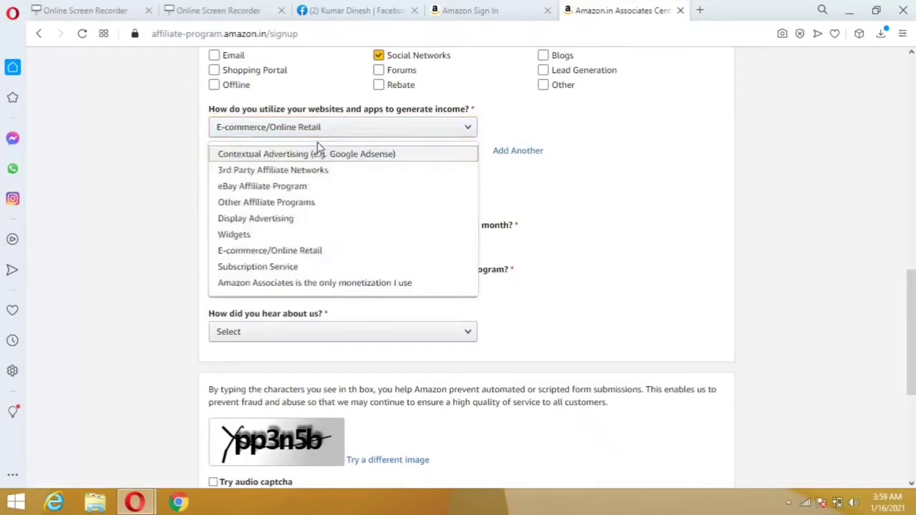
click(284, 203)
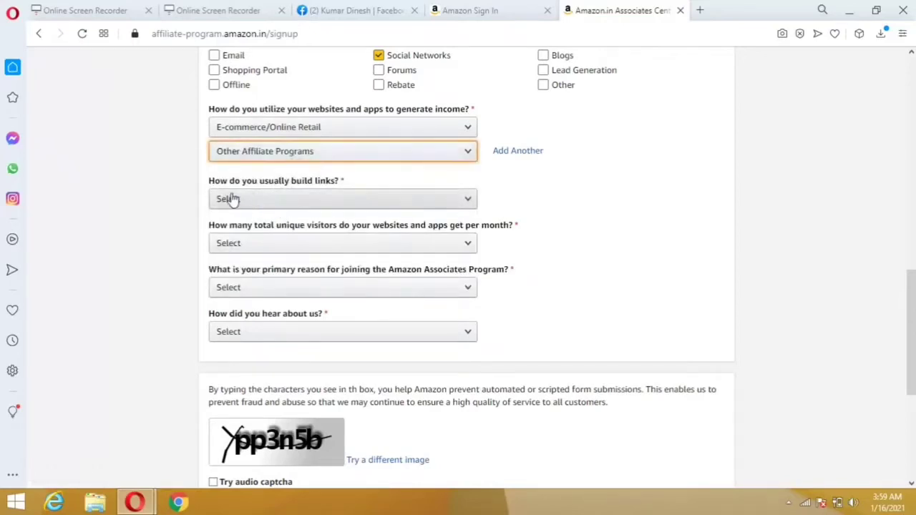
Set the usual link-building method to Other and the monthly unique visitors to From 501 to 5,000.
click(324, 198)
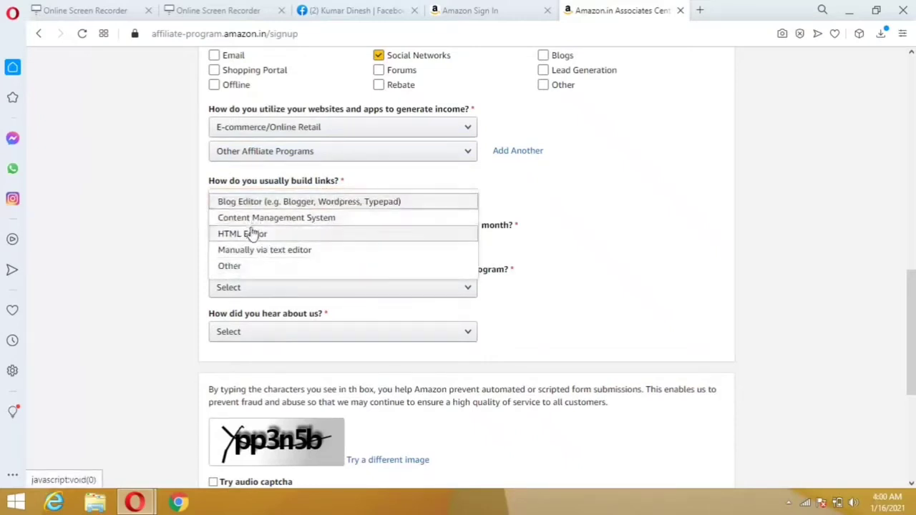
click(227, 267)
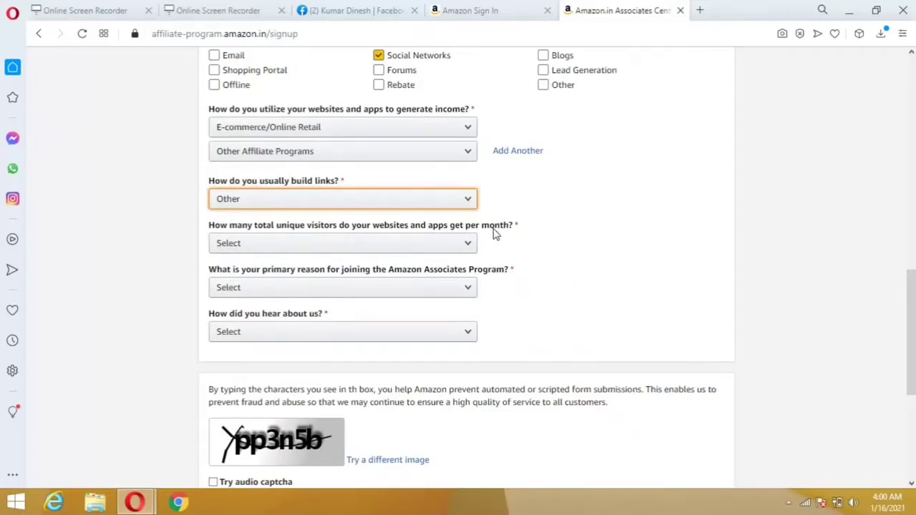
click(308, 247)
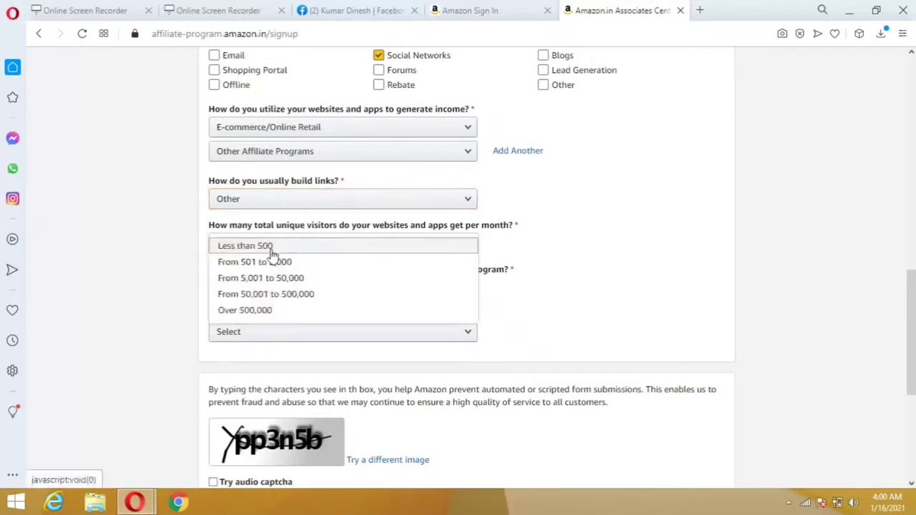
click(254, 263)
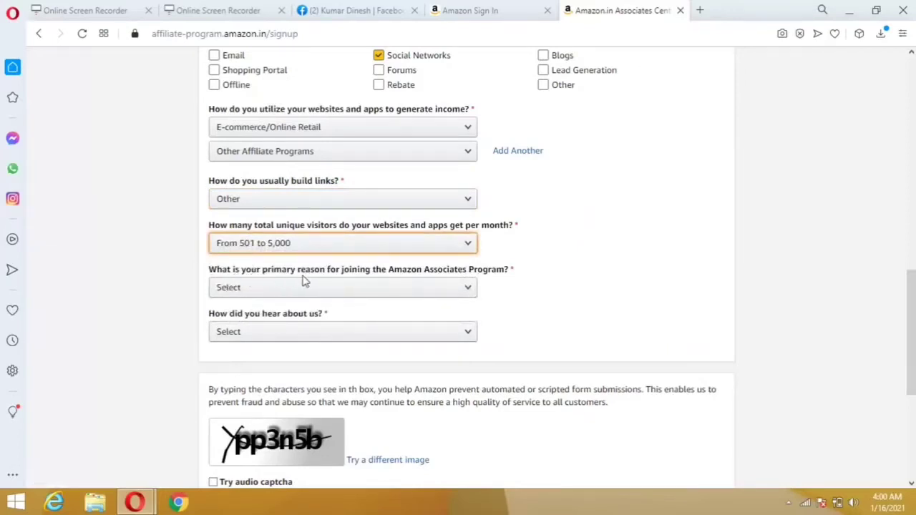
Set the primary reason for joining the Associates Program to Other and the source of hearing about it to Online Search.
click(409, 290)
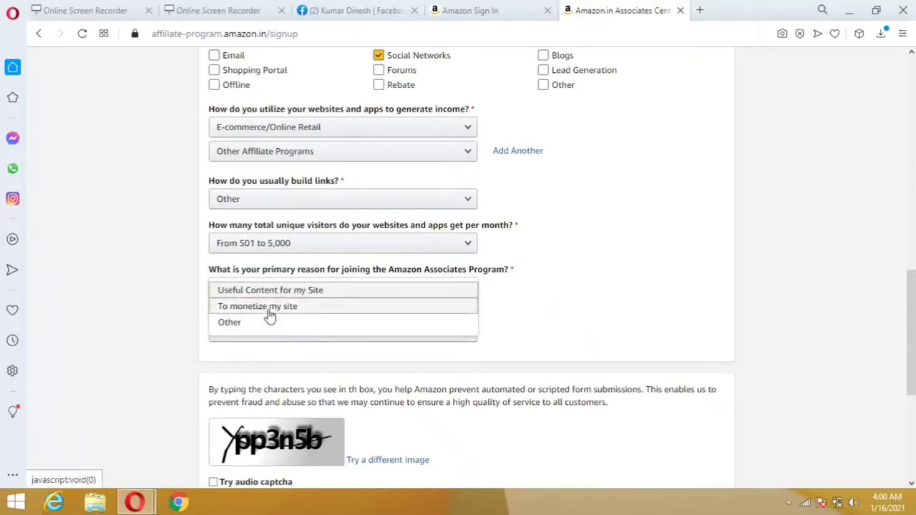
click(255, 329)
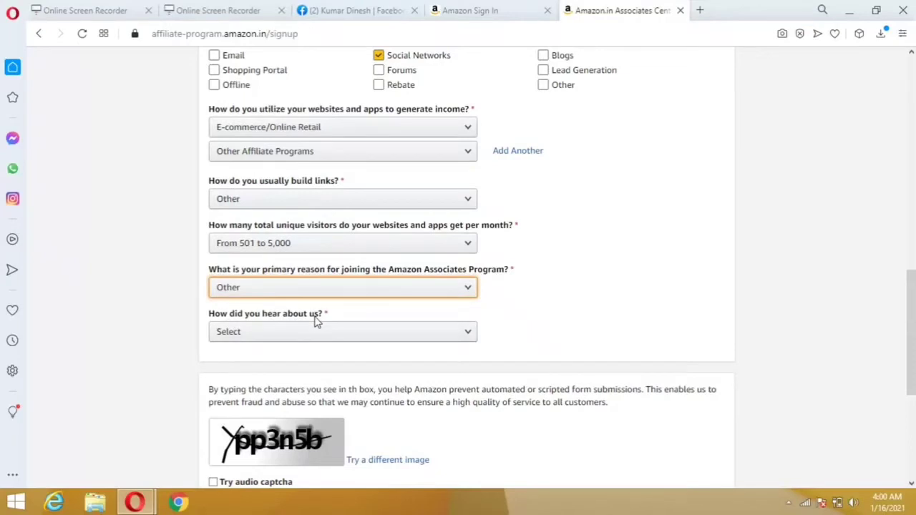
click(306, 339)
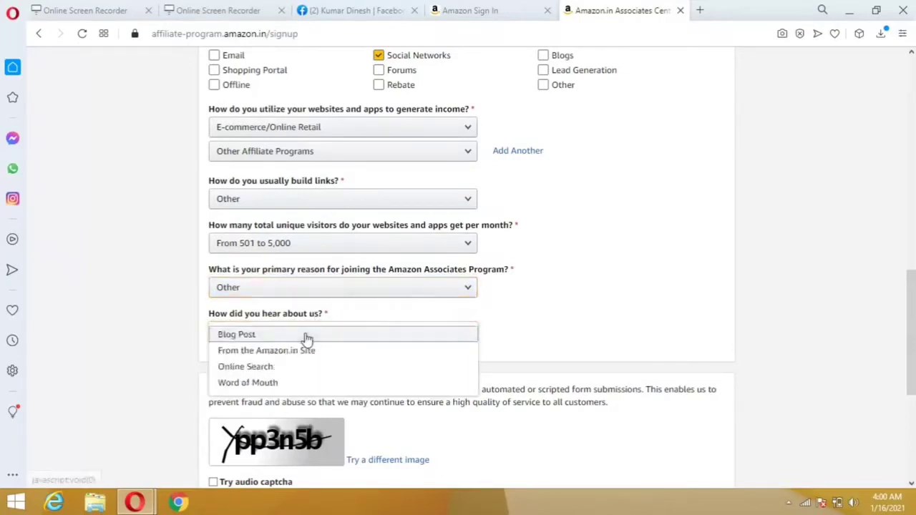
click(270, 367)
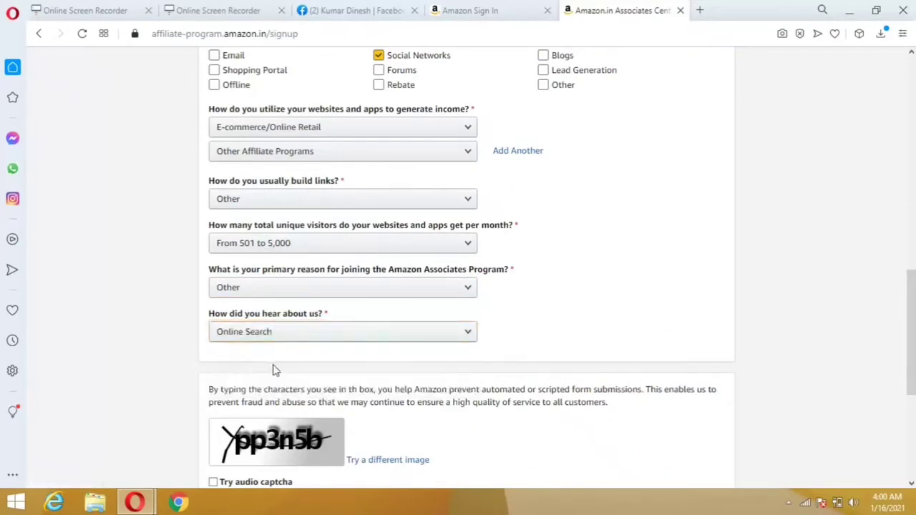
Enter the characters from the captcha image in the verification field.
double_click(284, 389)
scroll(276, 370, down, 3)
scroll(275, 370, down, 3)
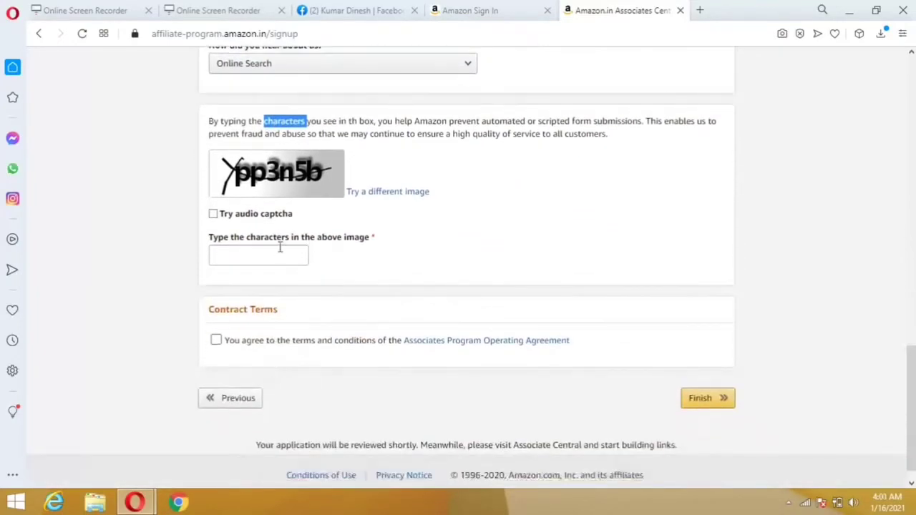
click(231, 251)
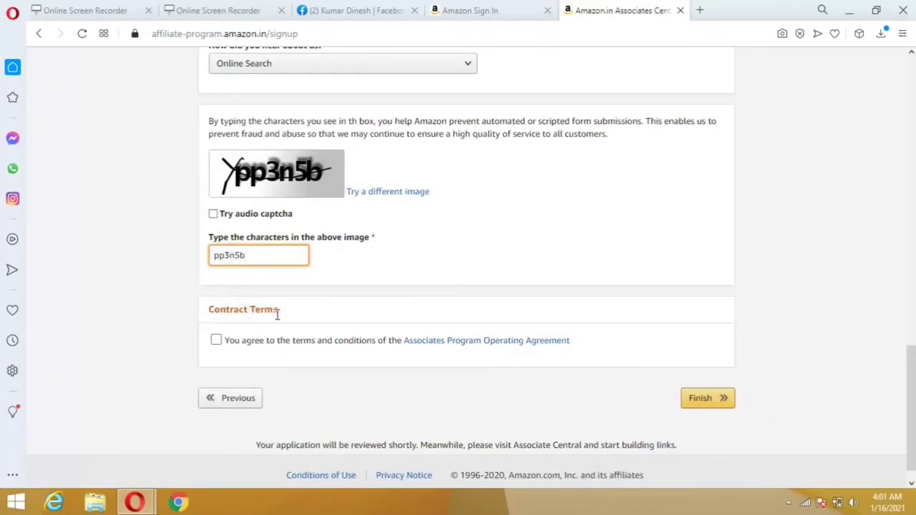
Agree to the terms of the Associates Program Operating Agreement and finish the application.
click(397, 341)
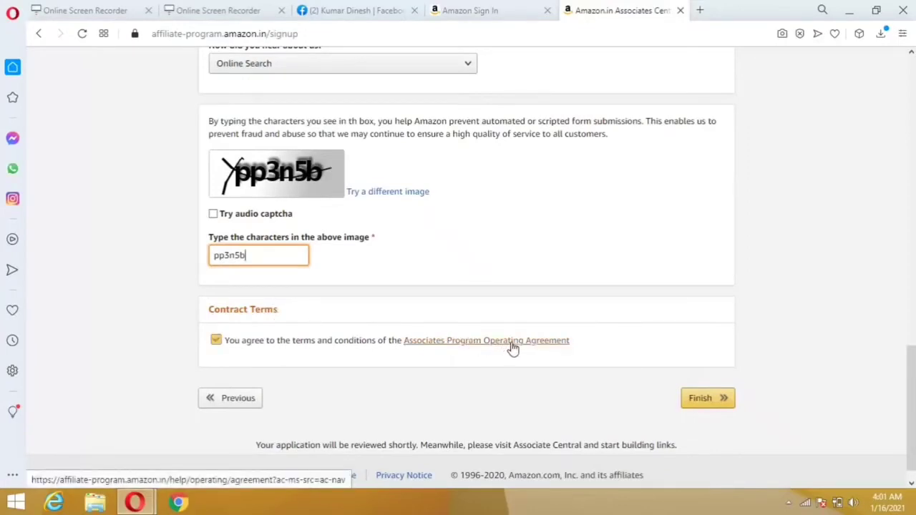
click(218, 343)
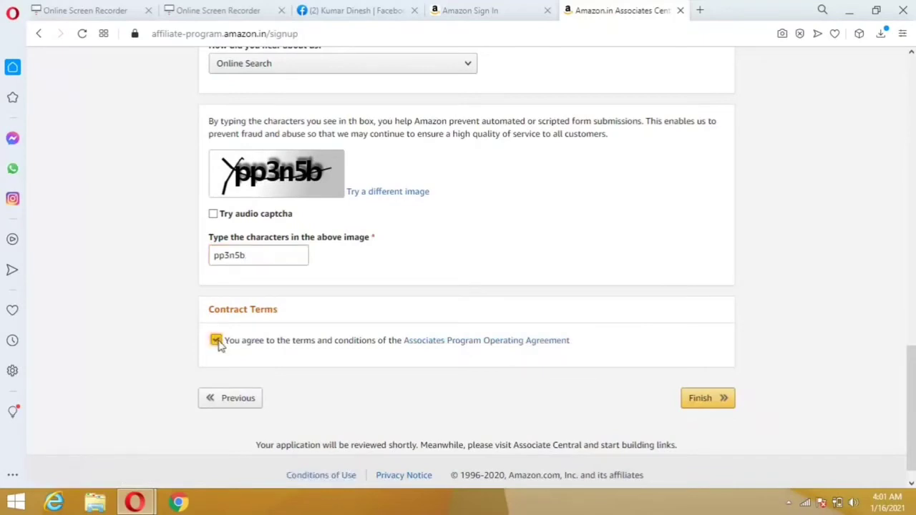
click(695, 402)
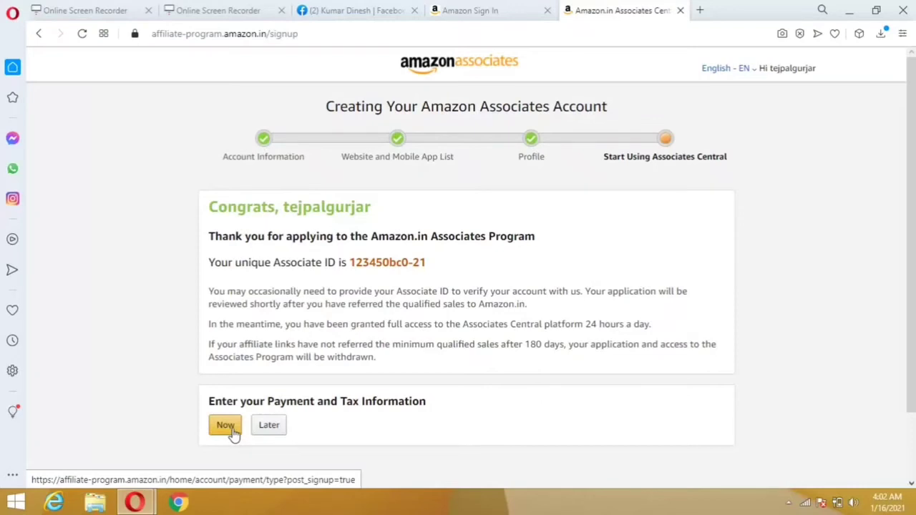
Postpone entering the payment and tax information and dismiss the Associates Central welcome overlay.
click(270, 426)
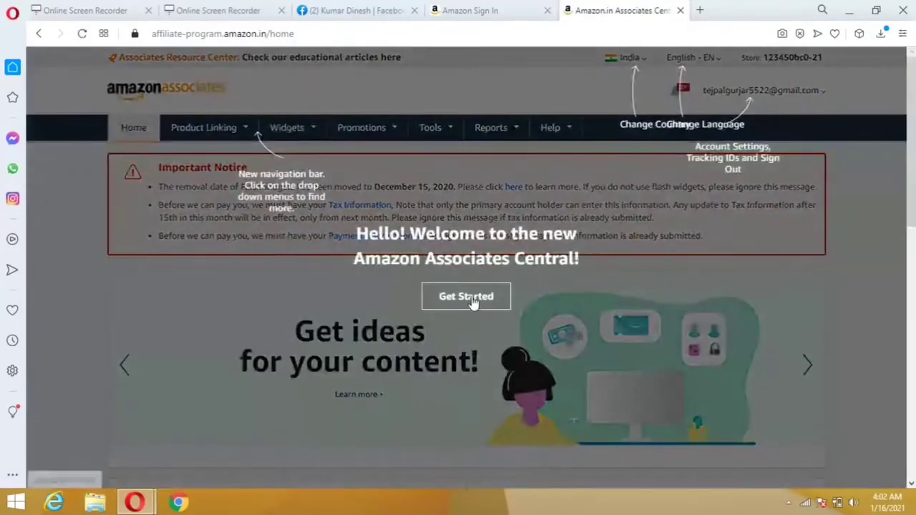
click(473, 302)
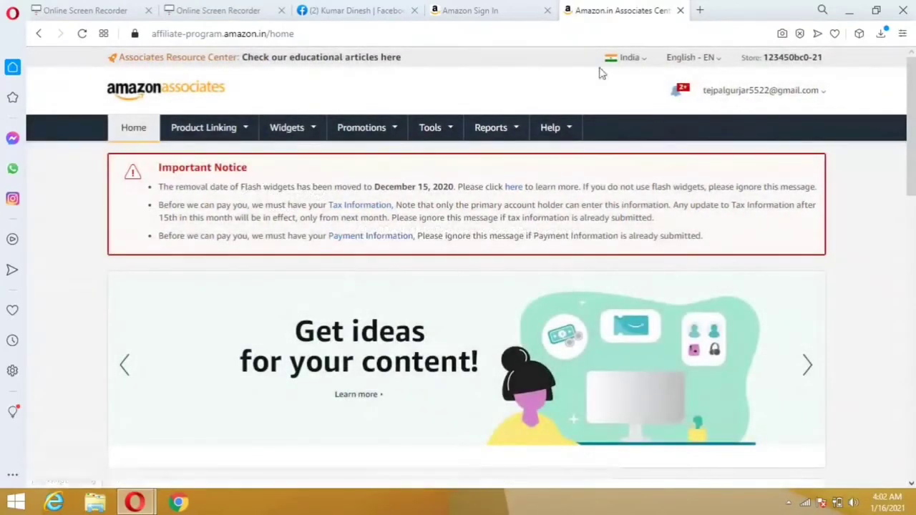
Close both Amazon tabs, then search the web for "amazon" in a new tab and open the Amazon.in store.
click(547, 10)
click(547, 10)
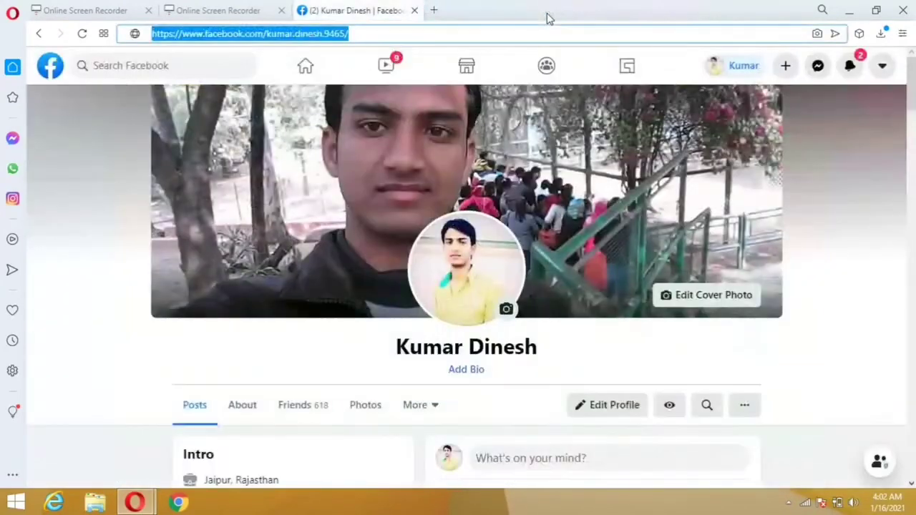
click(434, 12)
text(amazon)
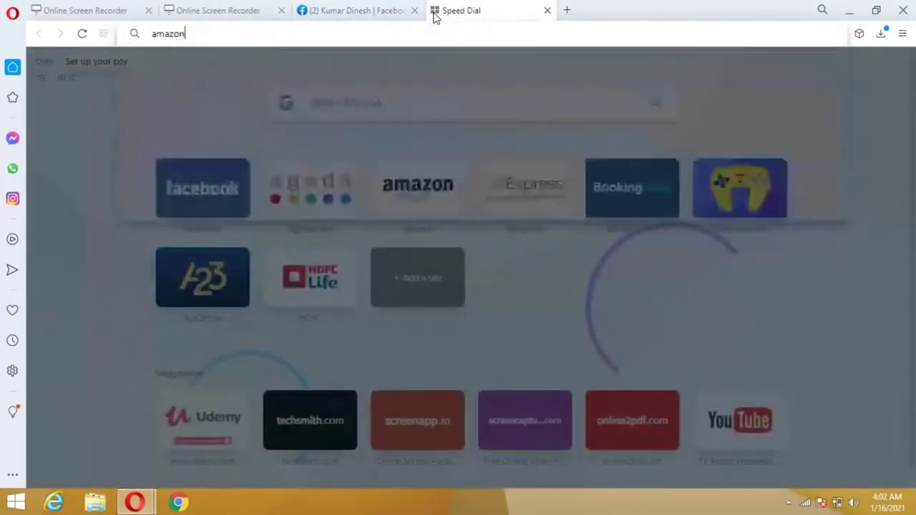
key(Return)
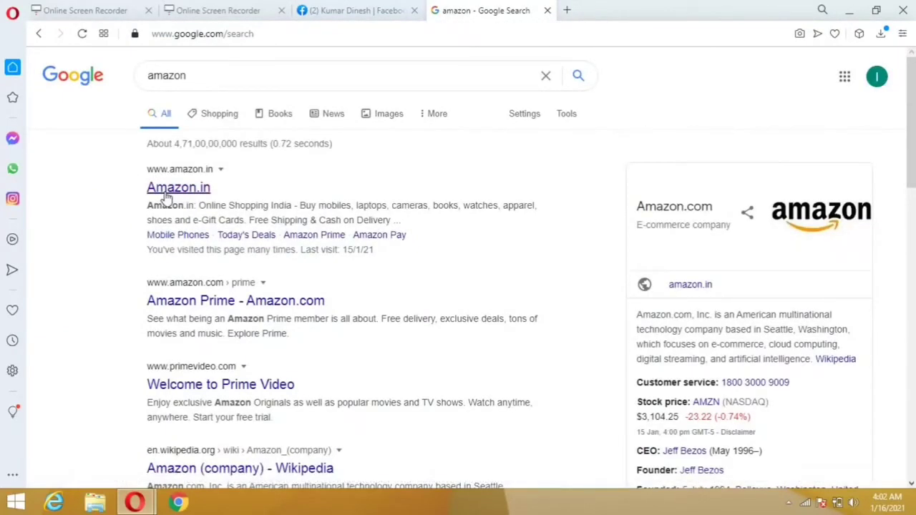
click(165, 197)
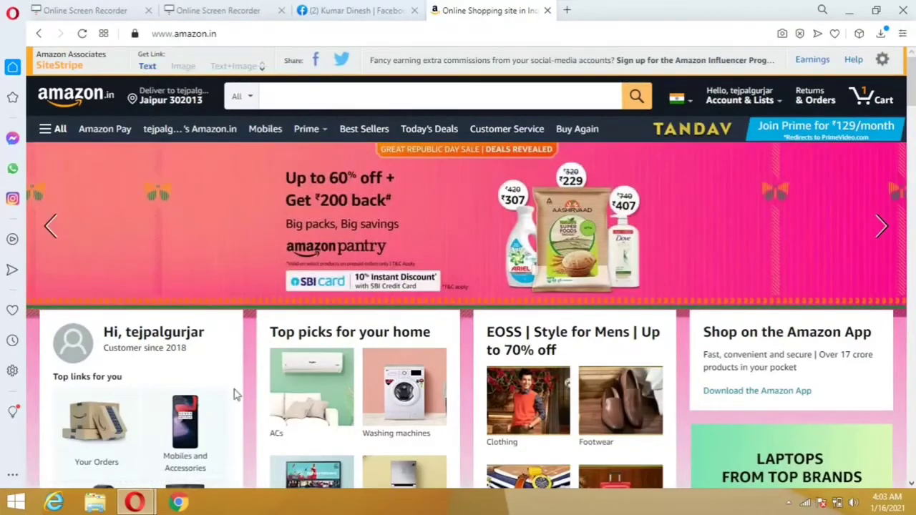
From Mobiles and Accessories, open the Redmi 9 Power (Mighty Black, 4GB RAM, 64GB) product page and generate its short affiliate text link.
click(201, 427)
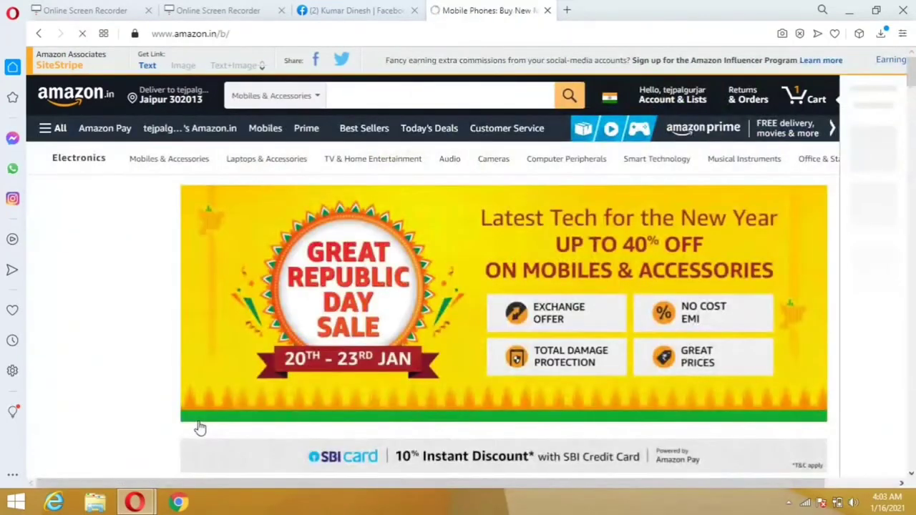
scroll(390, 342, down, 2)
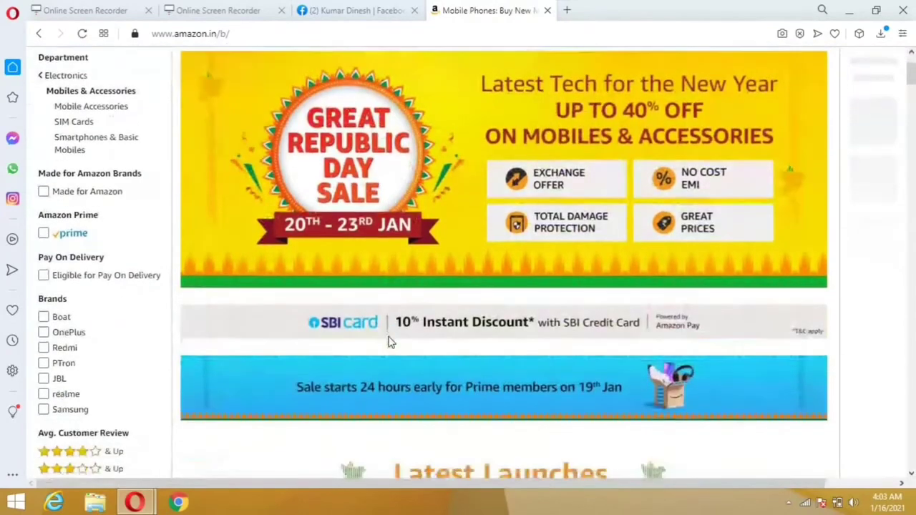
scroll(390, 342, down, 8)
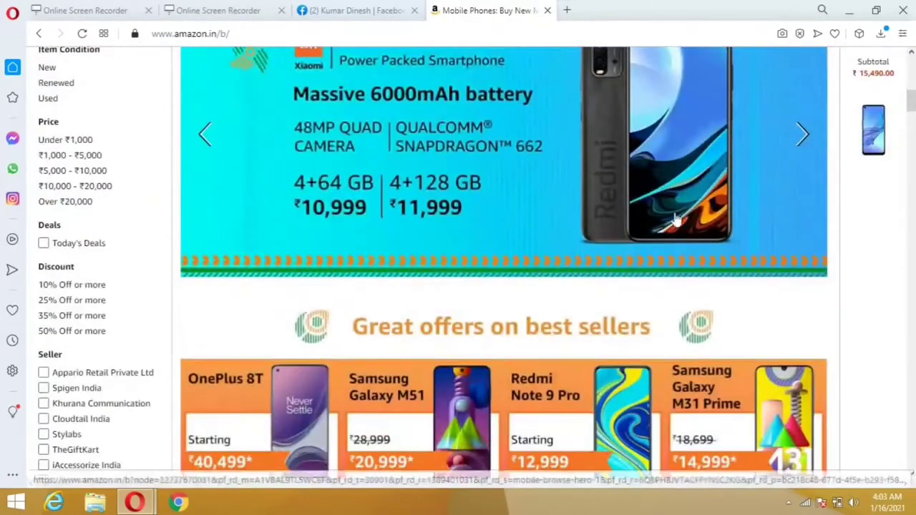
click(675, 219)
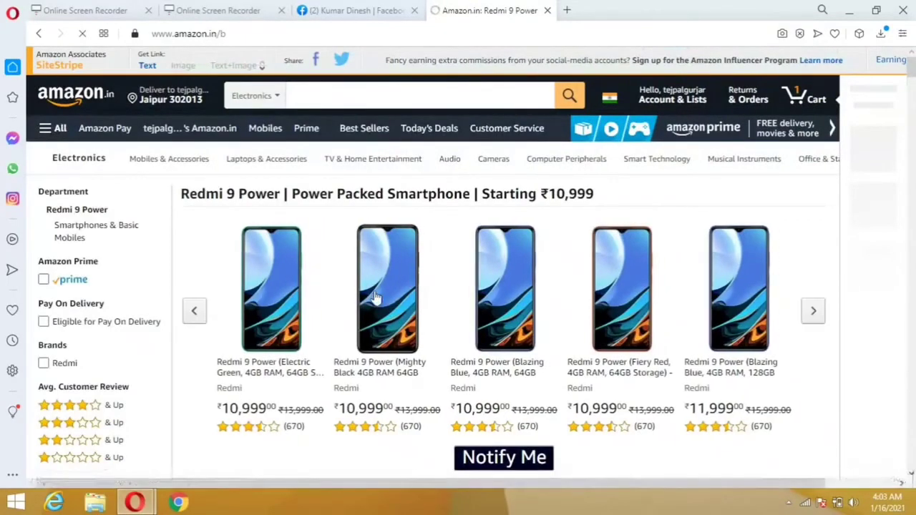
click(376, 297)
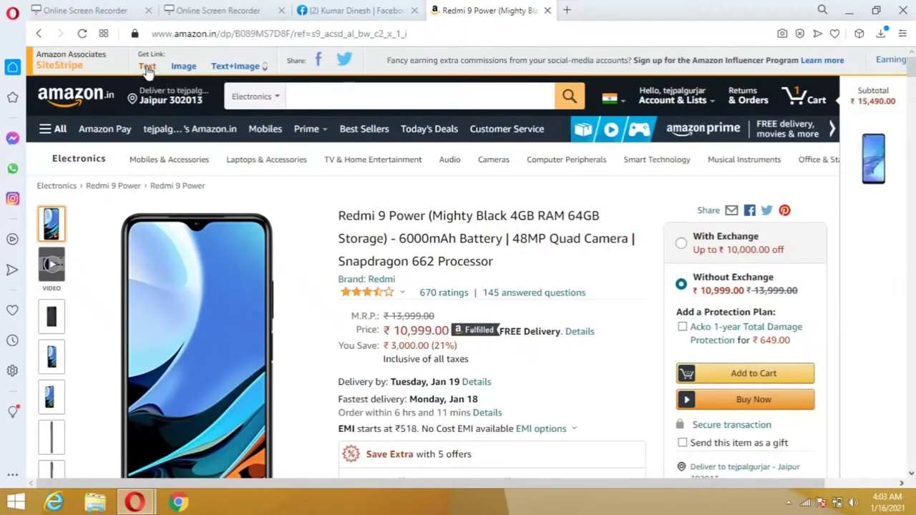
click(147, 69)
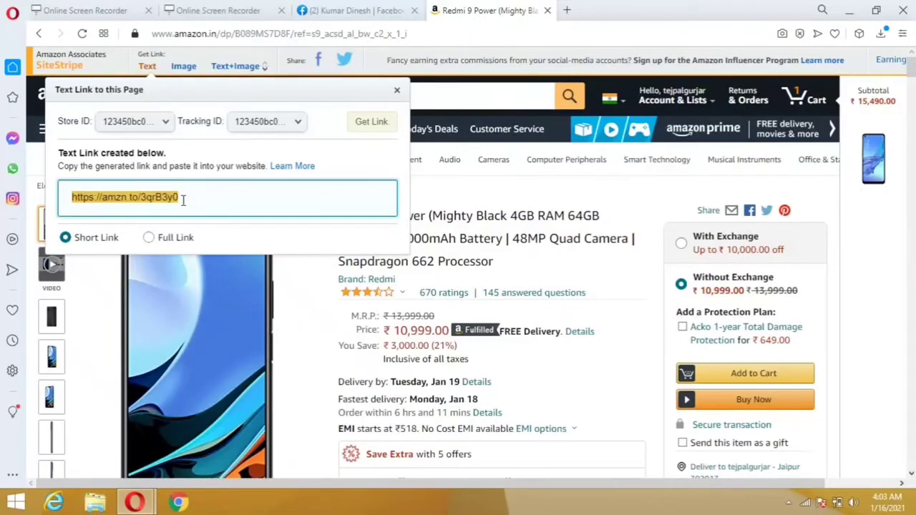
click(331, 5)
key(End)
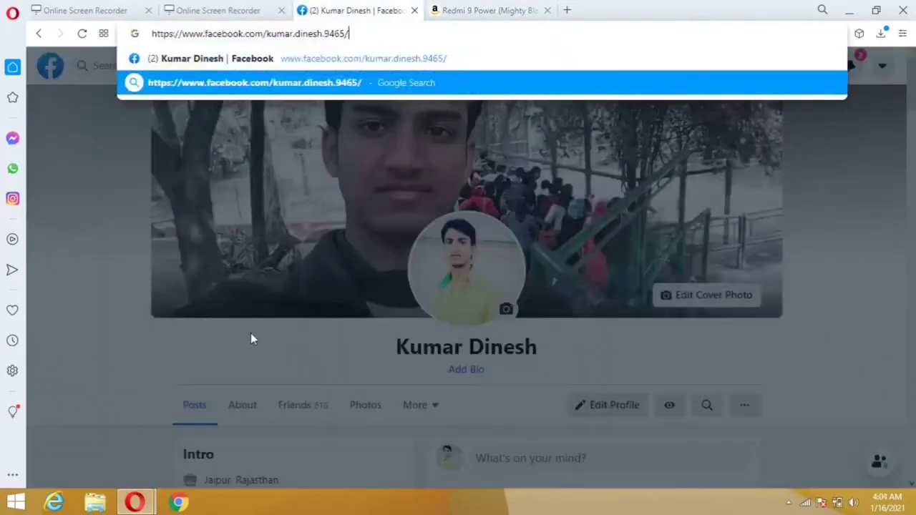
key(Up)
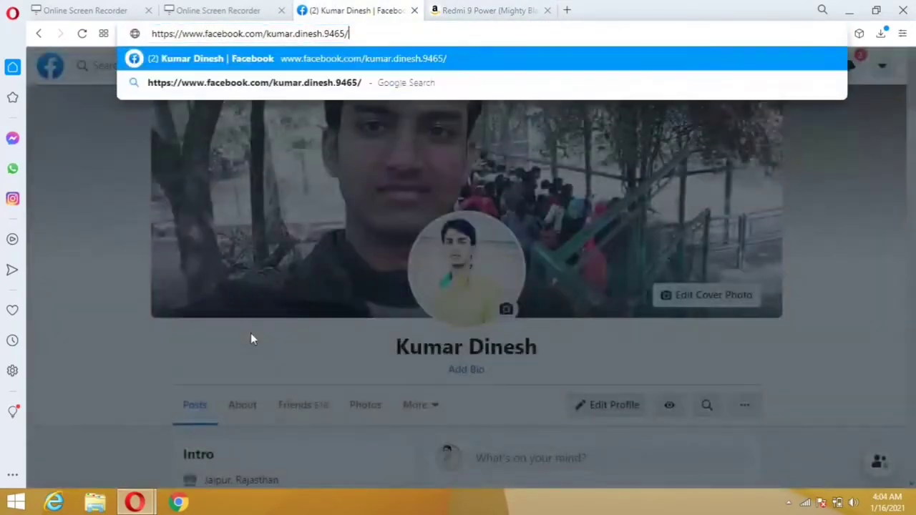
click(250, 334)
scroll(250, 333, down, 2)
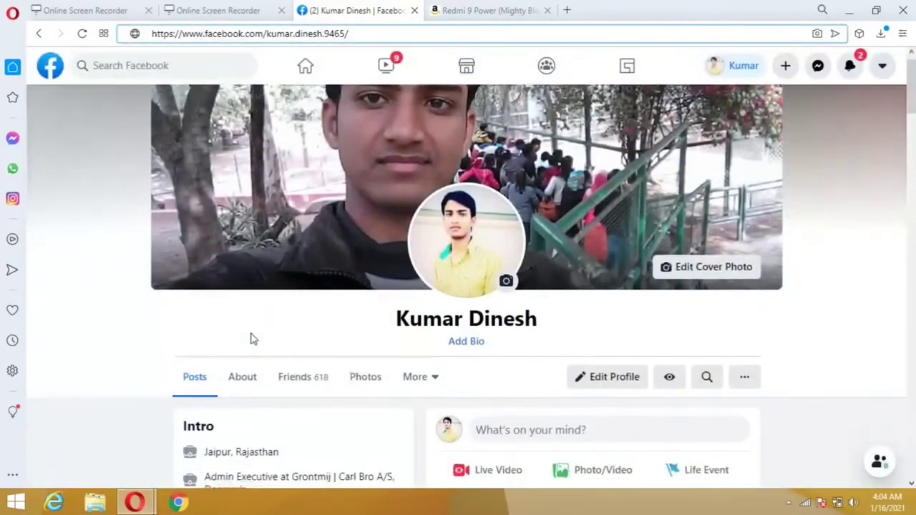
scroll(250, 338, down, 3)
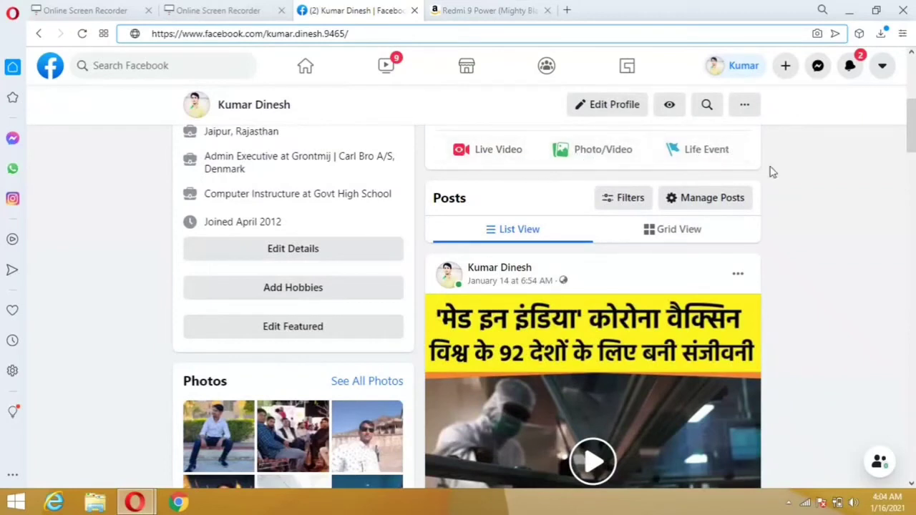
scroll(772, 172, up, 1)
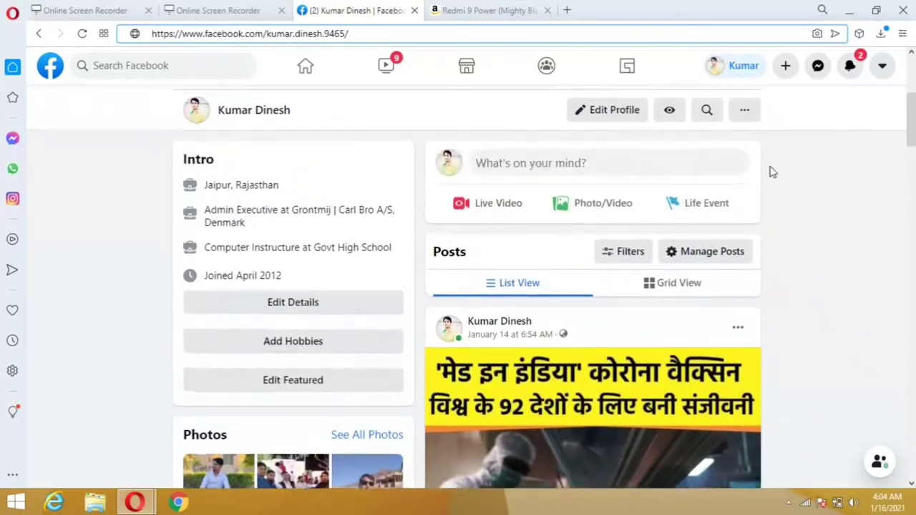
click(674, 165)
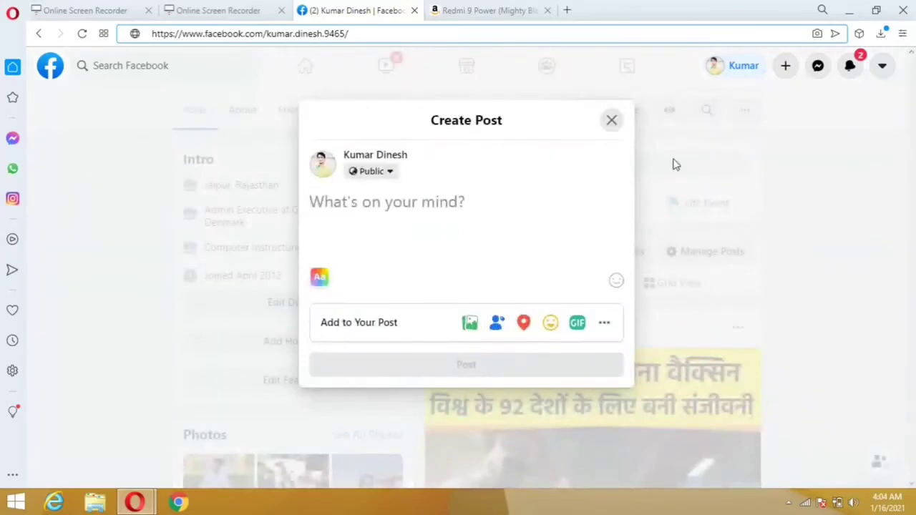
text(https://amzn.to/3qrB3y0)
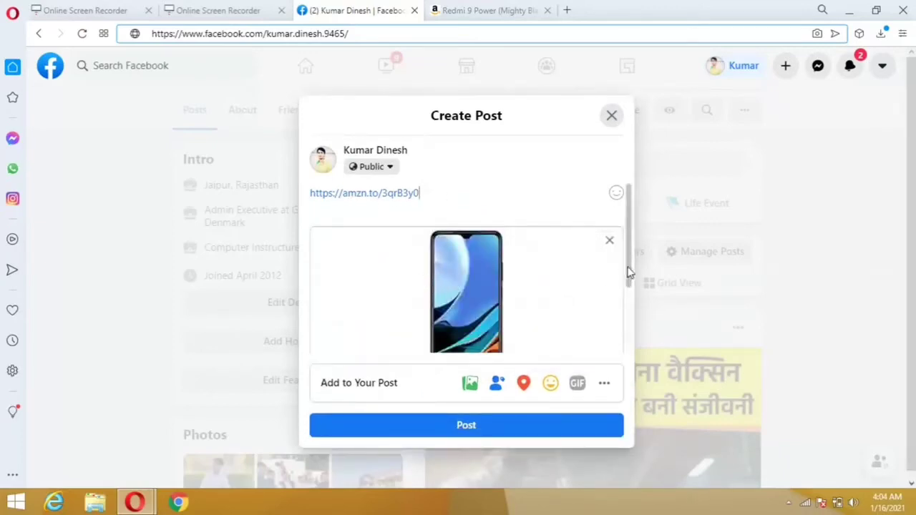
drag(629, 270, 630, 346)
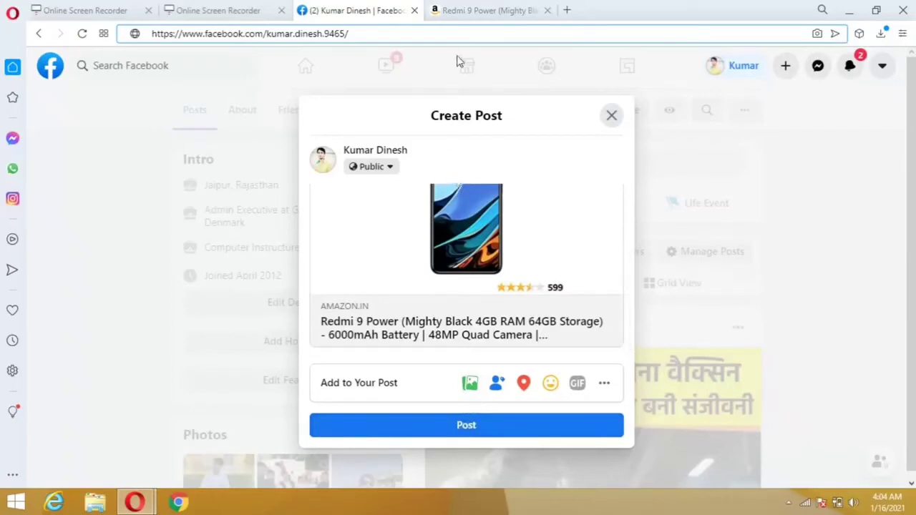
Return to the Amazon product page, close the text link popup and open the Associates earnings report.
click(461, 12)
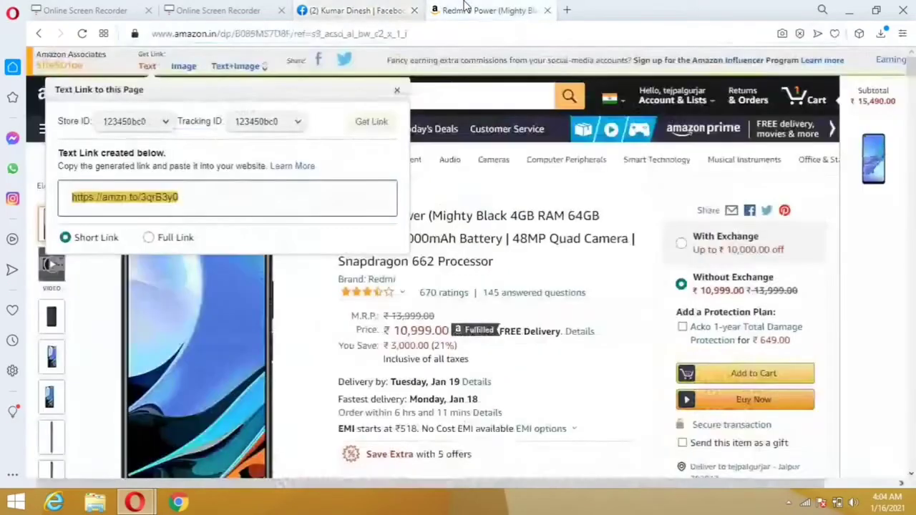
click(397, 94)
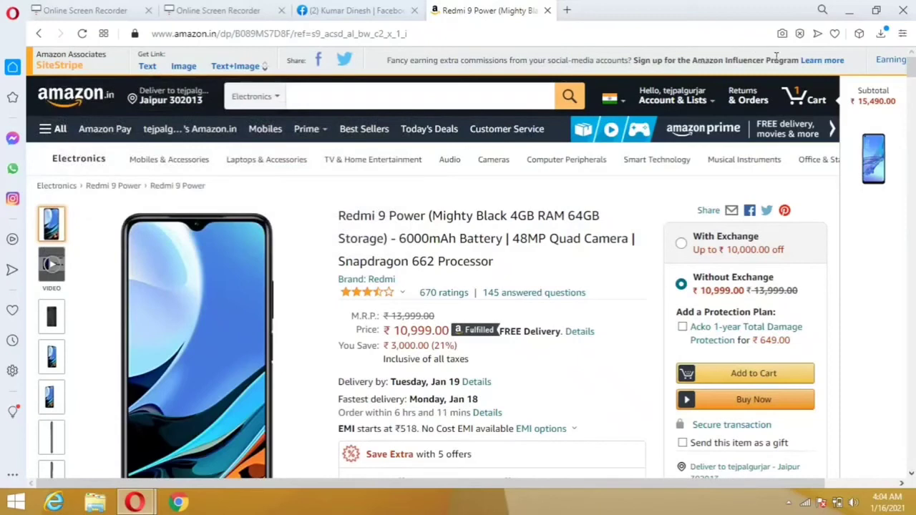
click(882, 65)
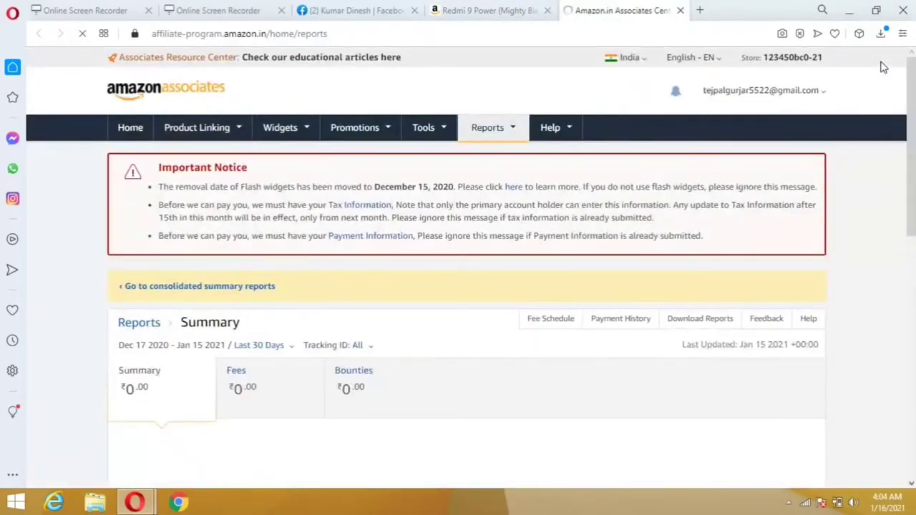
Examine the Associates summary report, including its date range options, fees summary, bounties summary and total earnings.
scroll(883, 66, down, 3)
scroll(883, 67, down, 2)
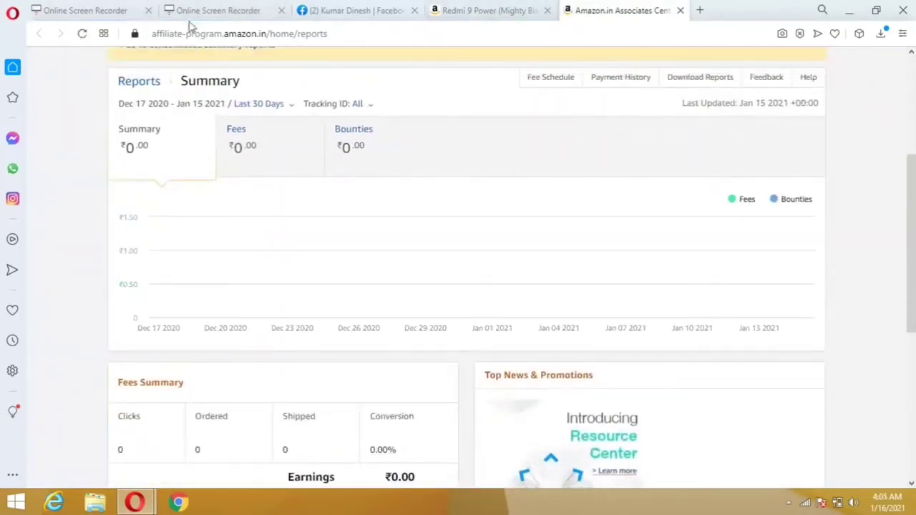
click(146, 106)
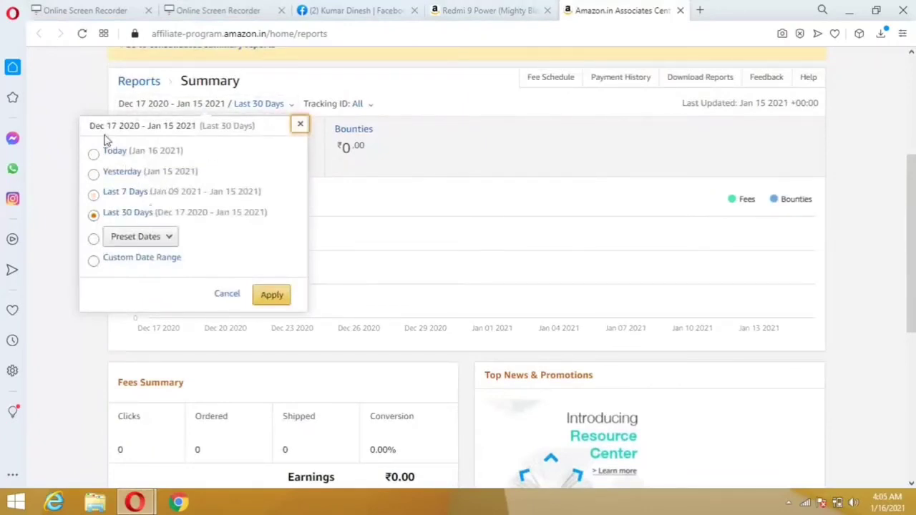
click(91, 106)
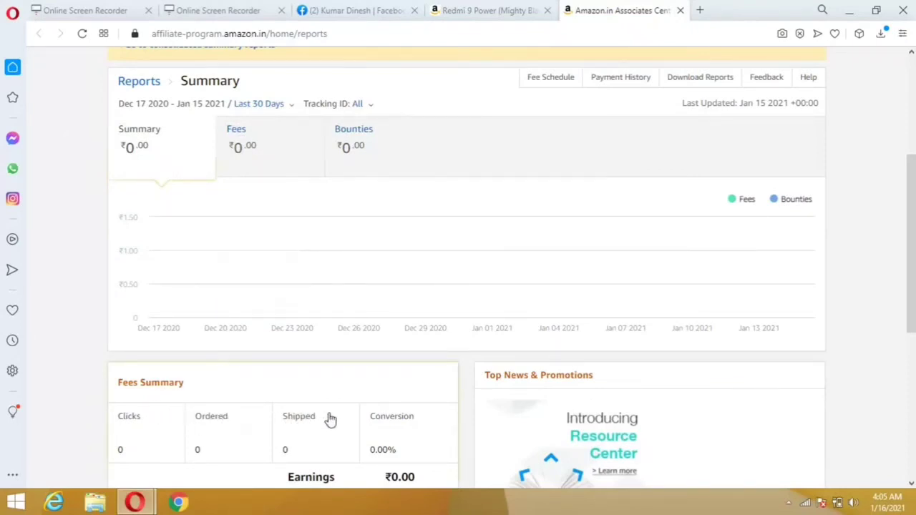
scroll(330, 419, down, 3)
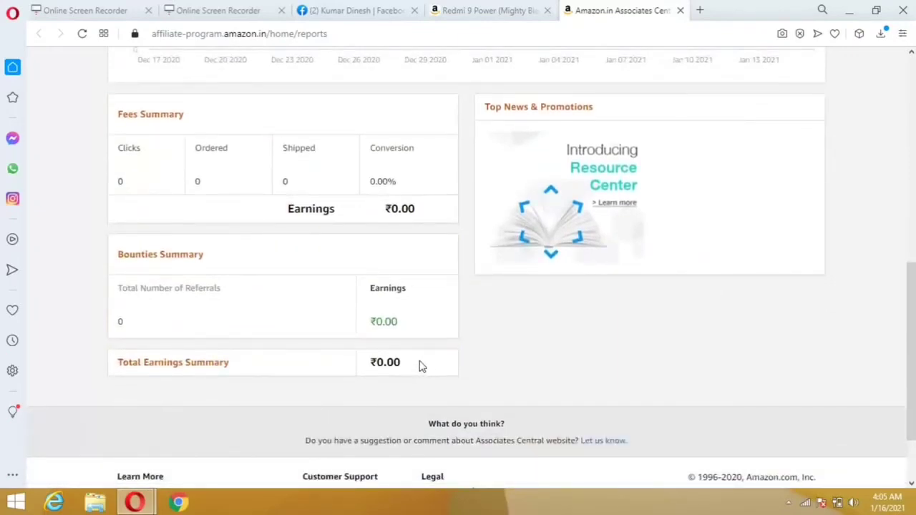
scroll(508, 362, up, 1)
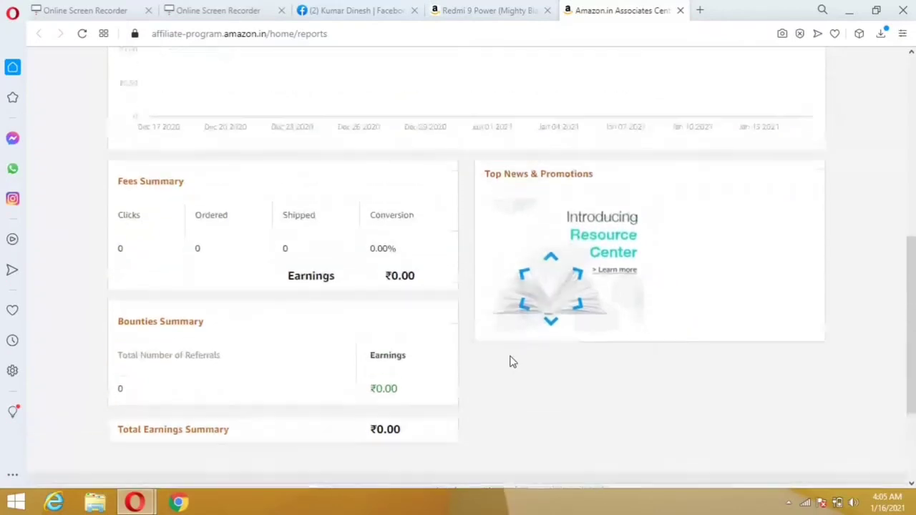
scroll(509, 362, up, 7)
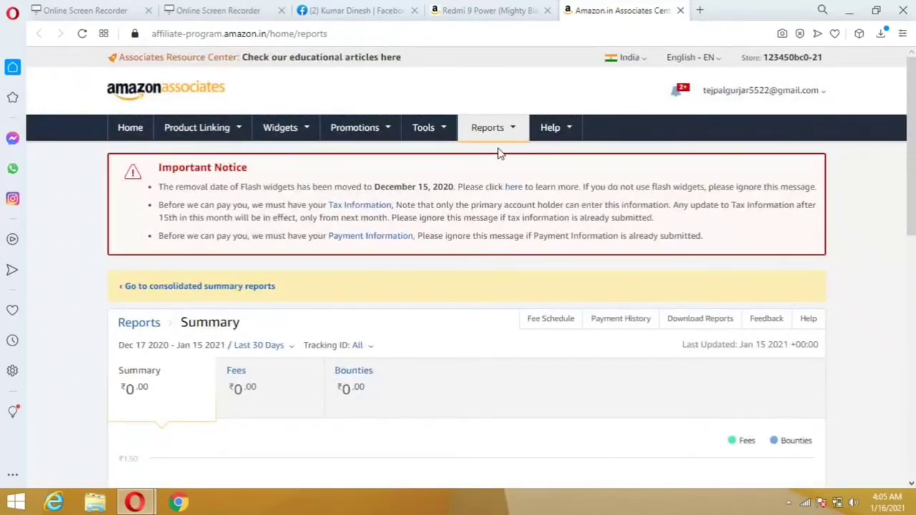
click(455, 9)
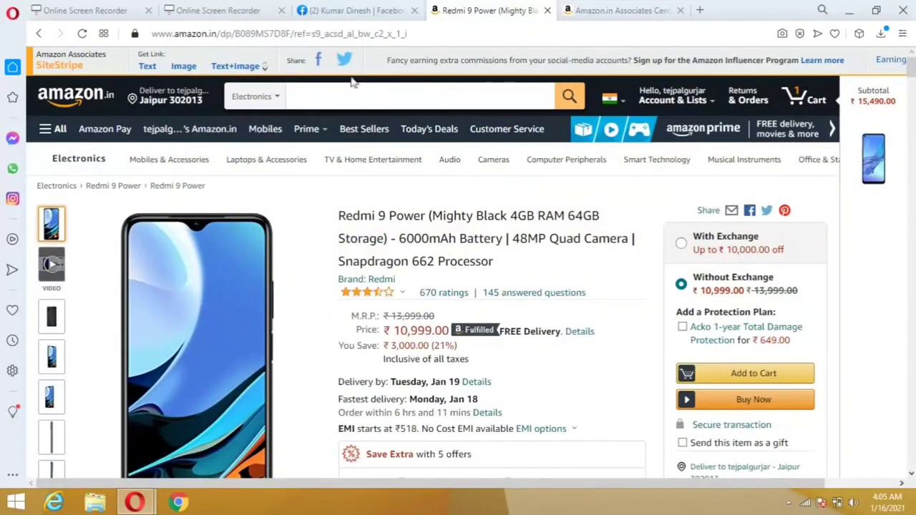
click(252, 14)
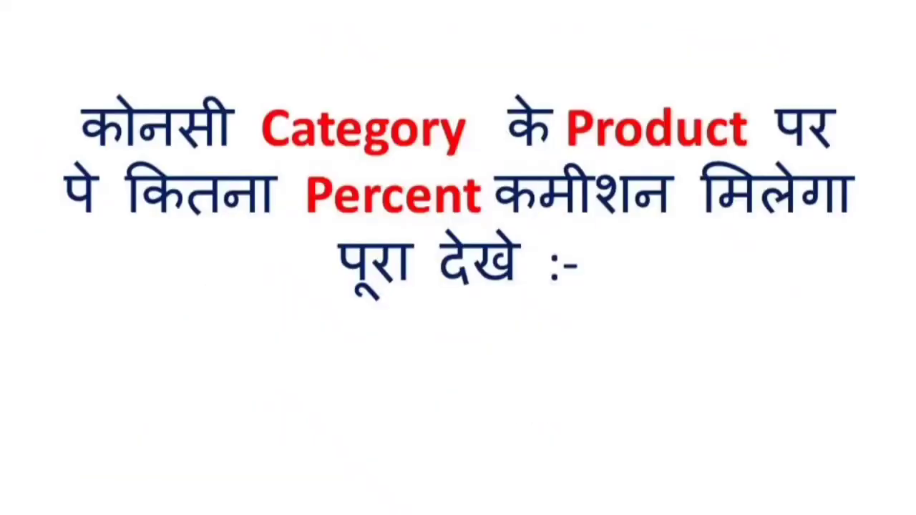